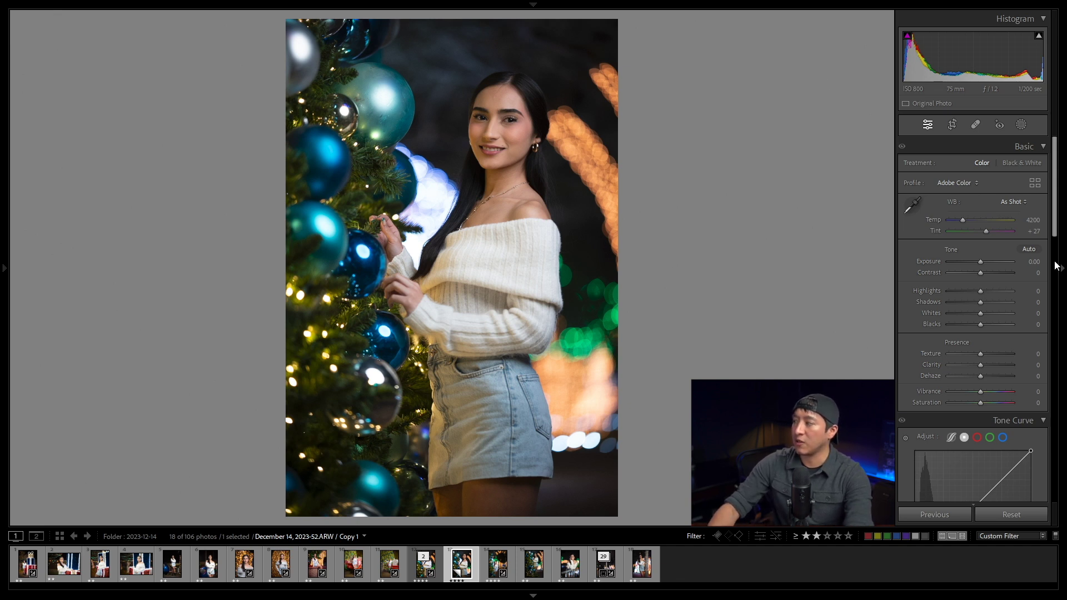
# Set the Basic panel Exposure to +0.25
pyautogui.click(1035, 262)
pyautogui.write('0.25')
pyautogui.press('Return')
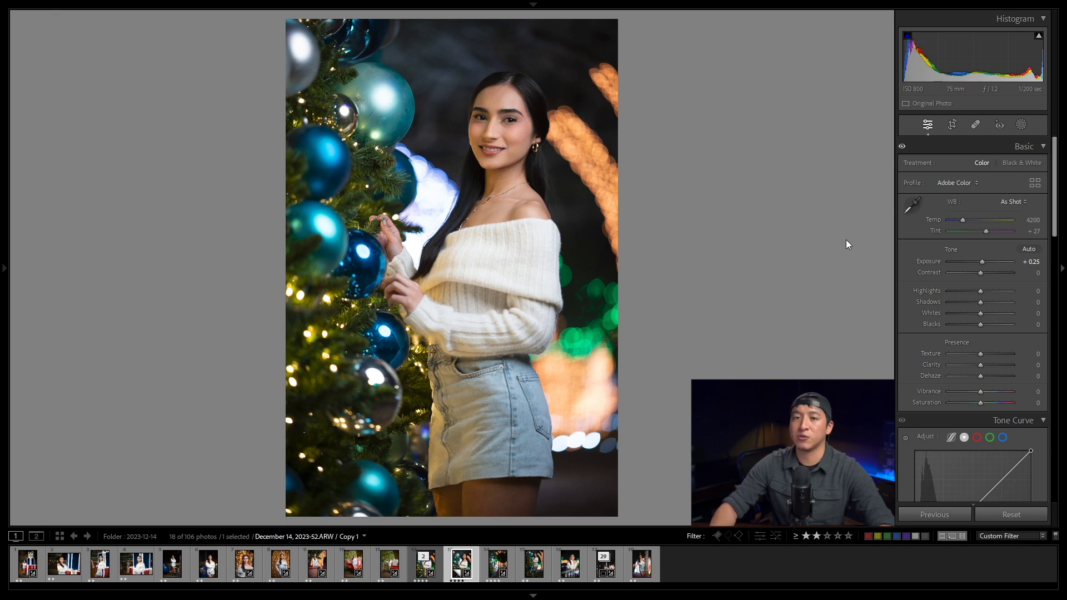
# Warm the white balance to 4850 Temp with +30 Tint
pyautogui.click(1031, 219)
pyautogui.write('4850')
pyautogui.press('Return')
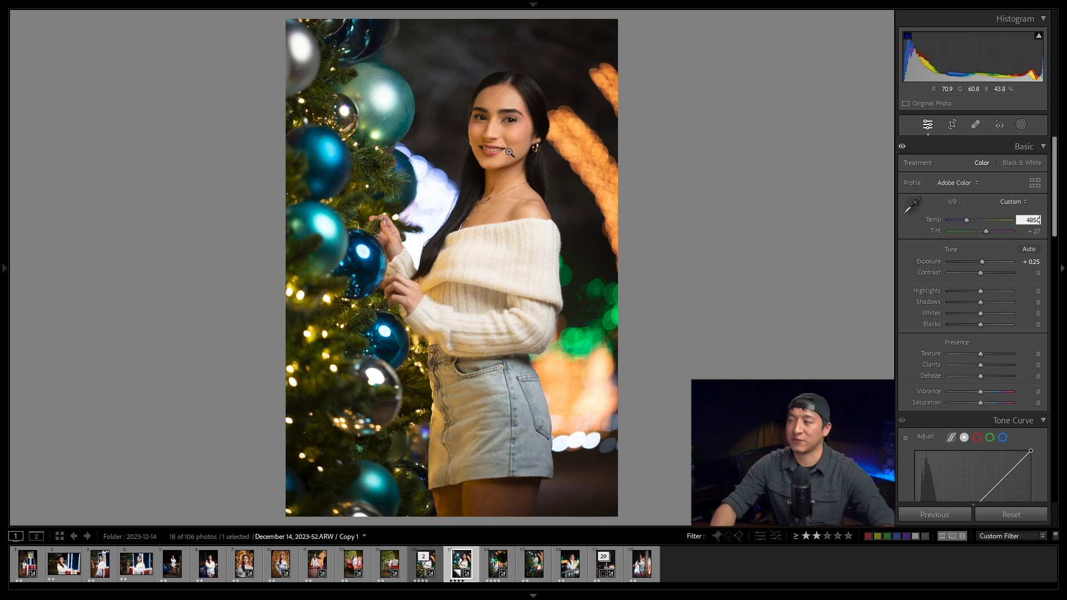
pyautogui.press('Return')
pyautogui.click(1033, 231)
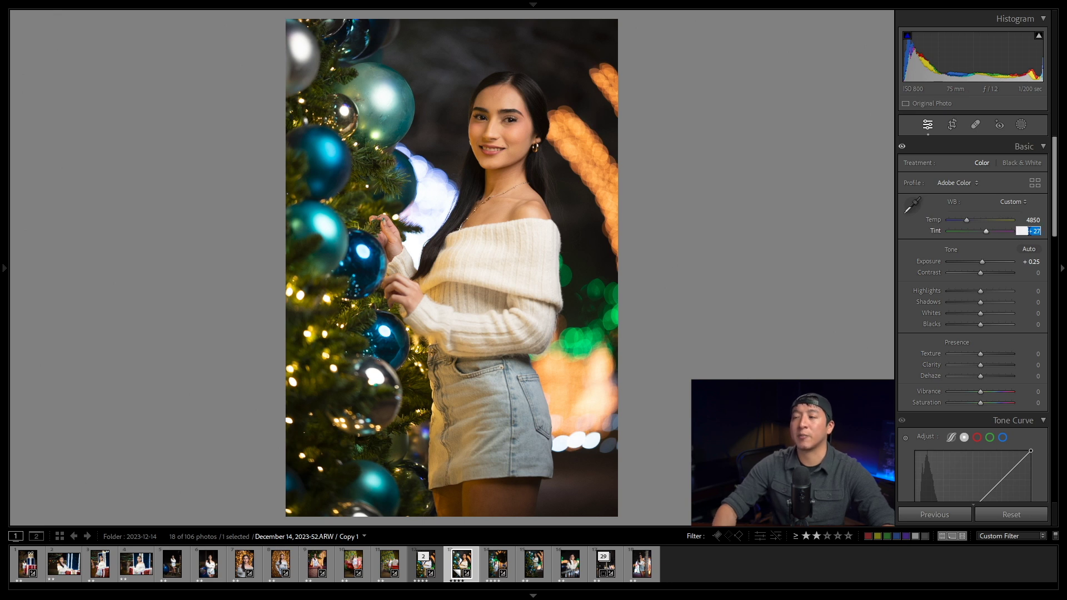
pyautogui.write('30')
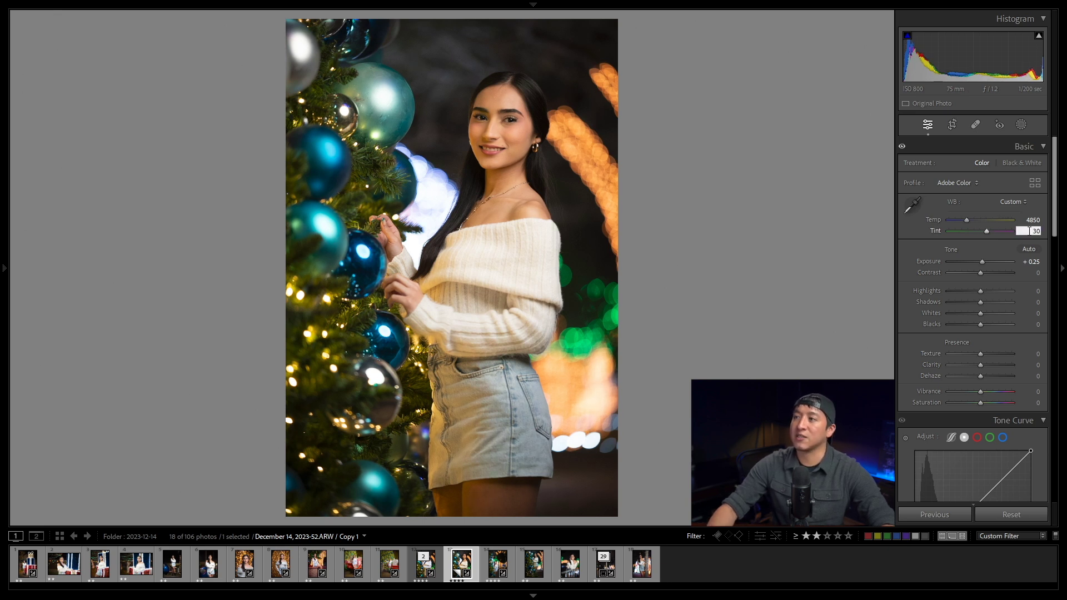
pyautogui.press('Return')
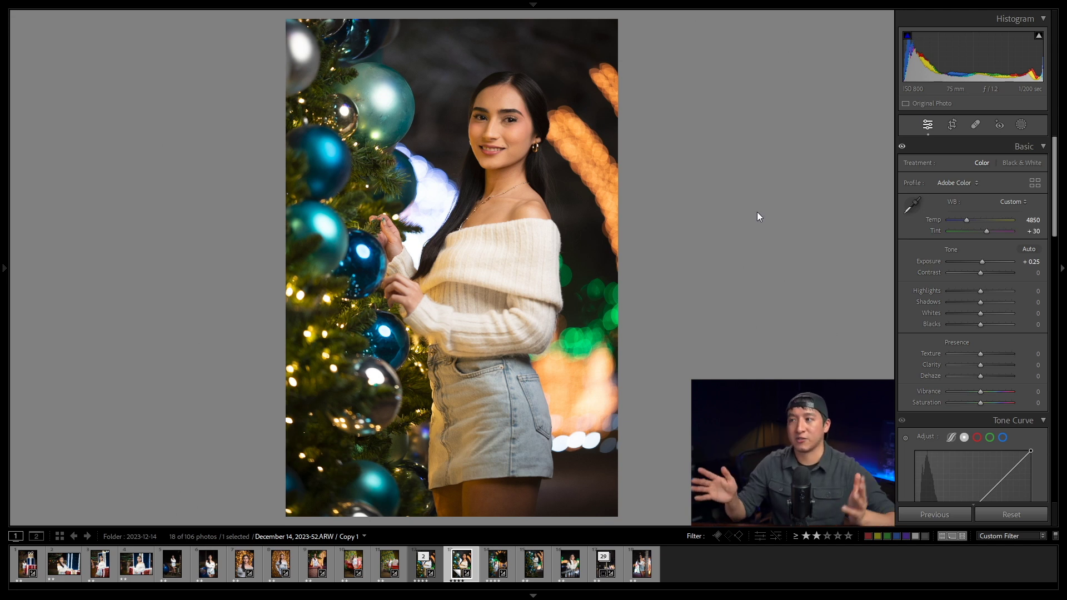
pyautogui.scroll(-3, 1026, 286)
pyautogui.scroll(-10, 1025, 290)
# Raise the Detail sharpening Amount to 60
pyautogui.click(1035, 291)
pyautogui.write('60')
pyautogui.press('Return')
# Boost Calibration Blue Primary saturation to +80
pyautogui.scroll(-6, 962, 328)
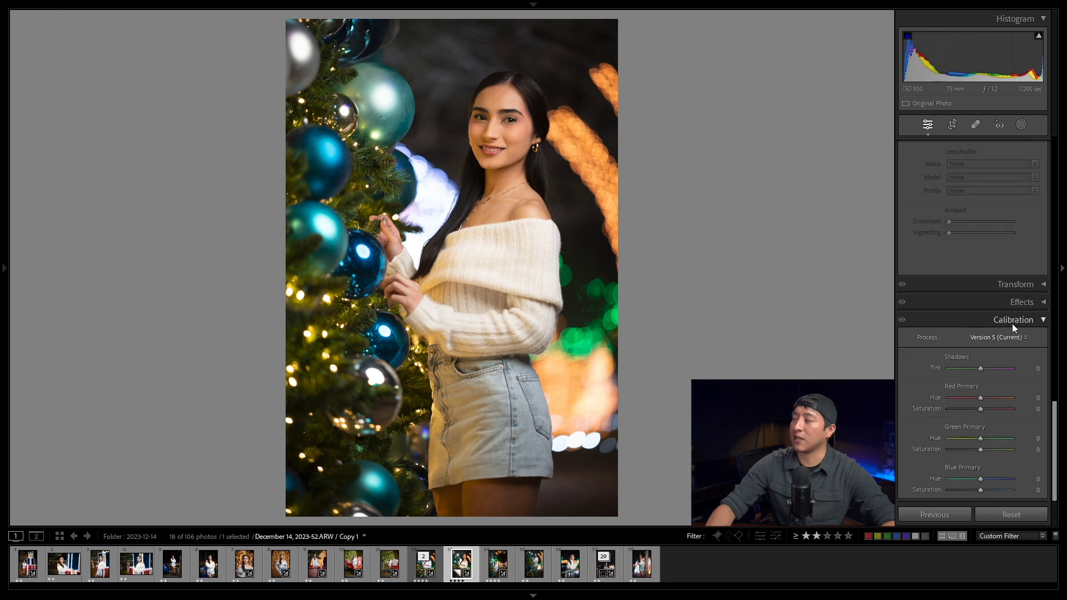
pyautogui.click(1035, 490)
pyautogui.write('80')
pyautogui.press('Return')
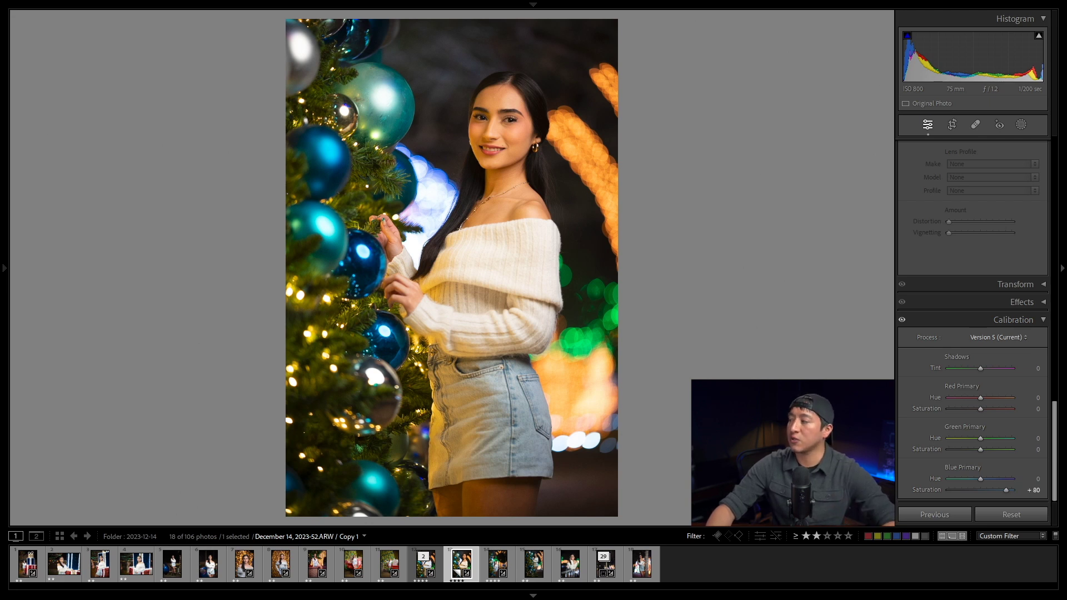
# Lower the HSL Blue saturation to −20
pyautogui.scroll(3, 980, 384)
pyautogui.scroll(7, 980, 384)
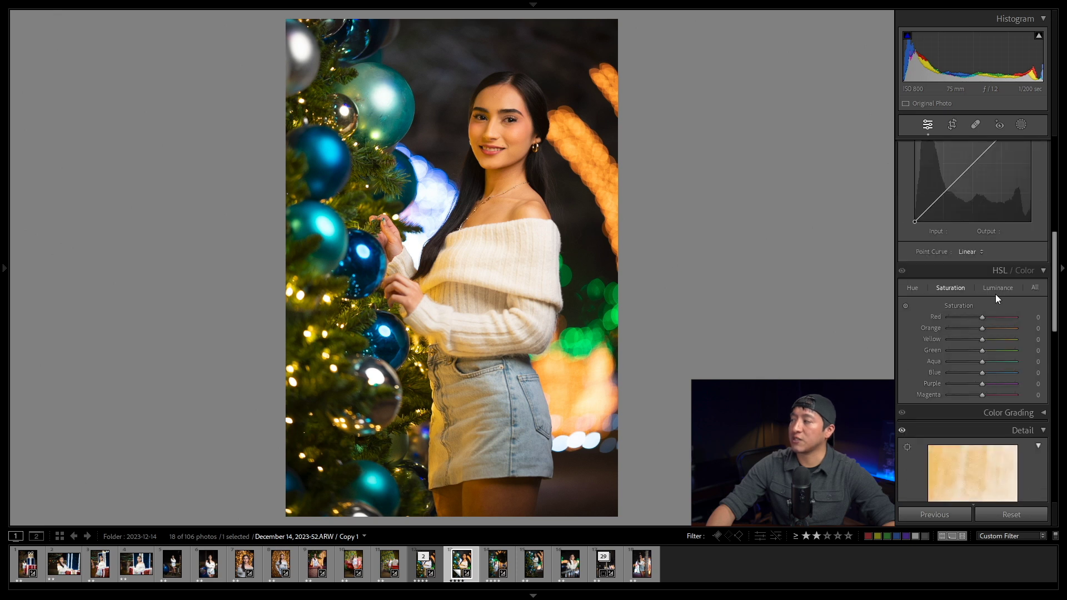
pyautogui.click(1037, 372)
pyautogui.write('-20')
pyautogui.press('Return')
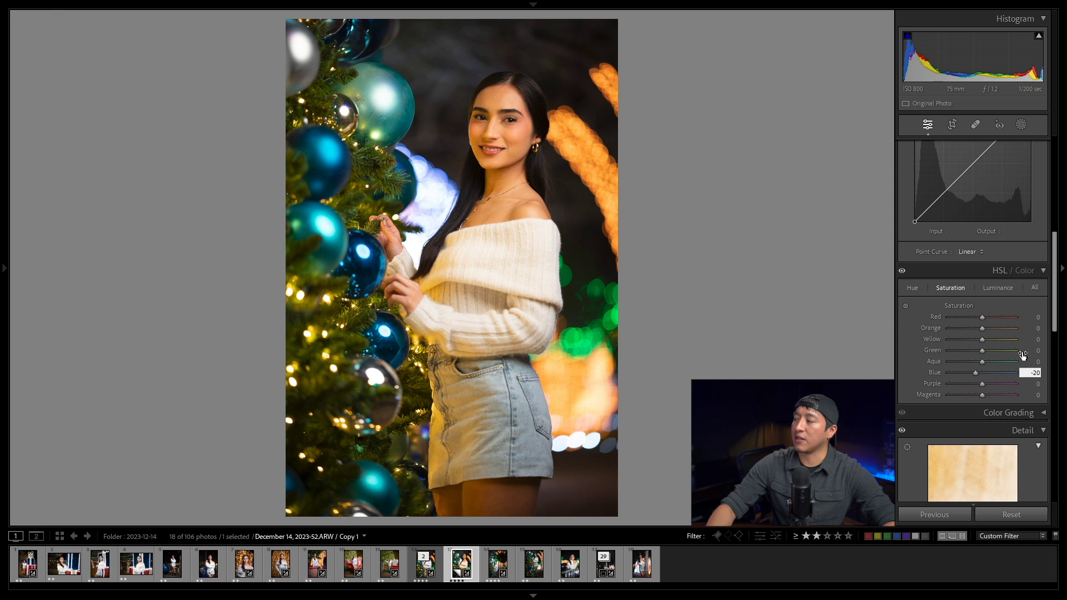
pyautogui.click(1035, 328)
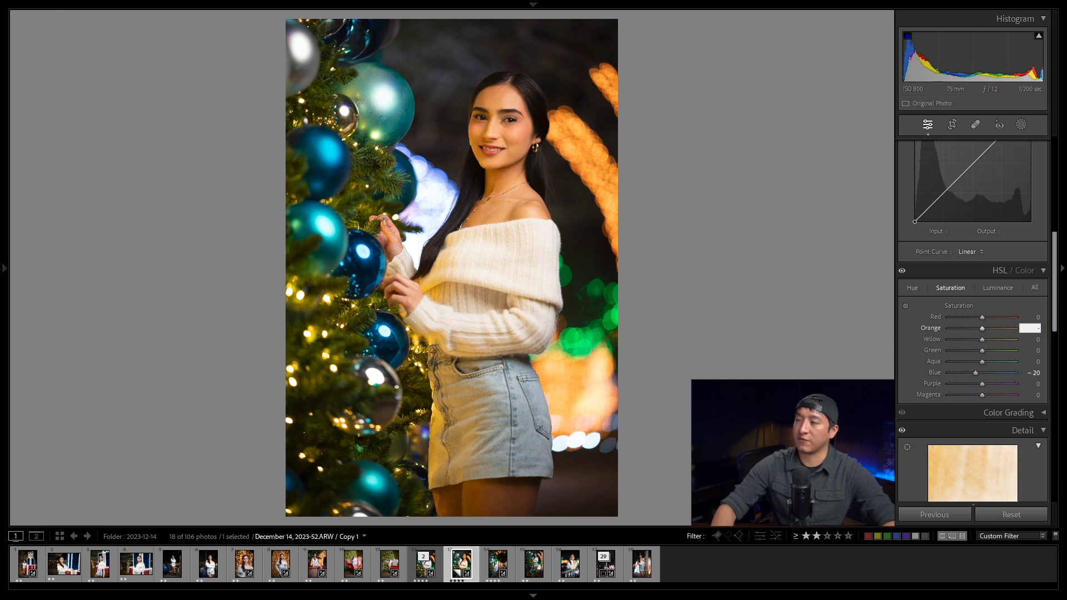
pyautogui.scroll(6, 983, 317)
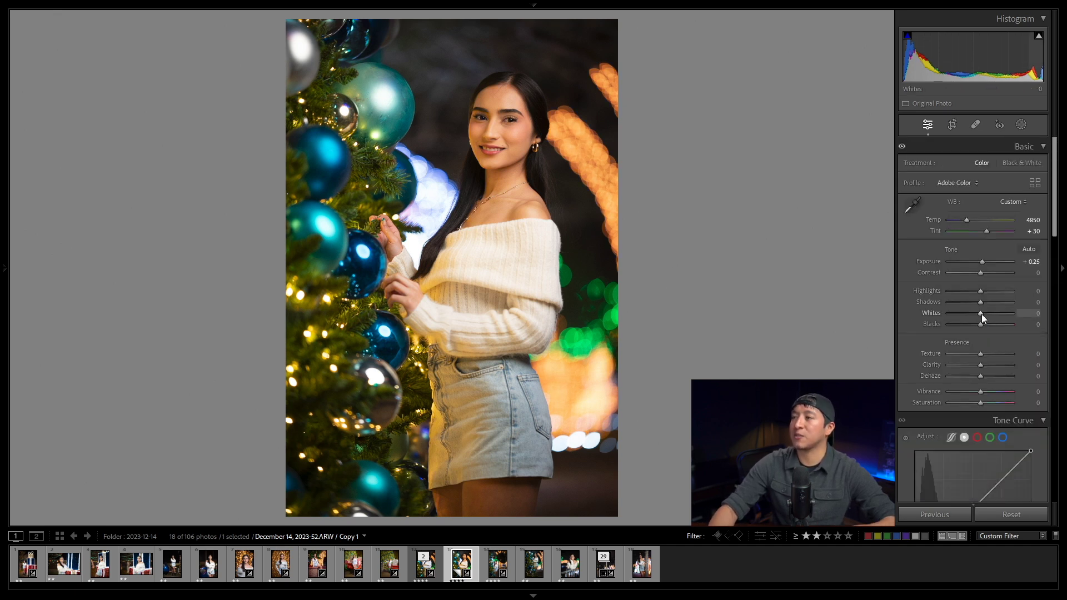
pyautogui.press('.')
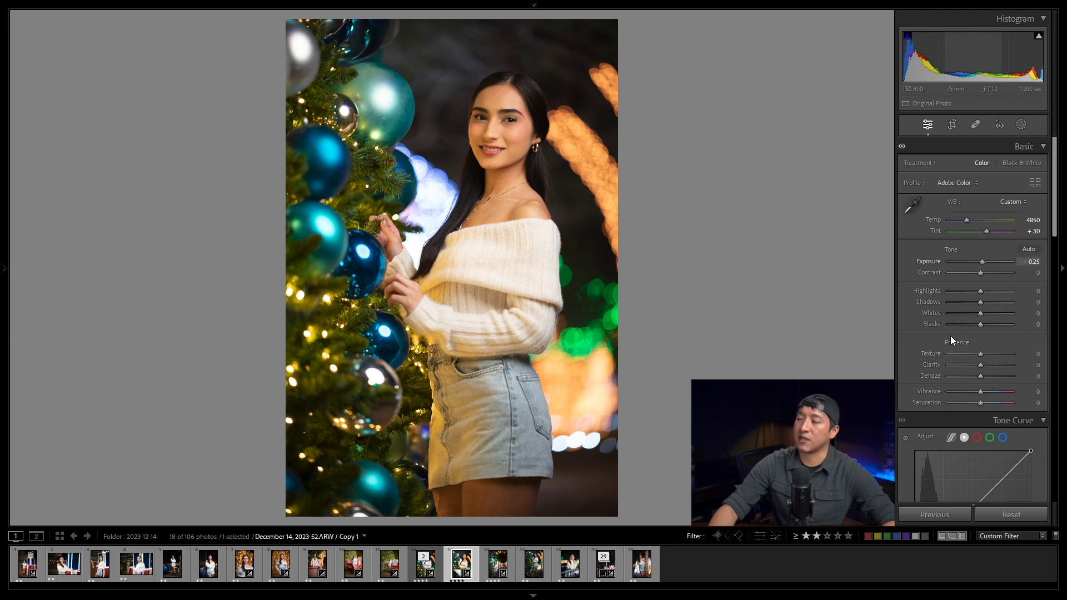
# Create a Select Subject mask on the woman
pyautogui.click(1022, 123)
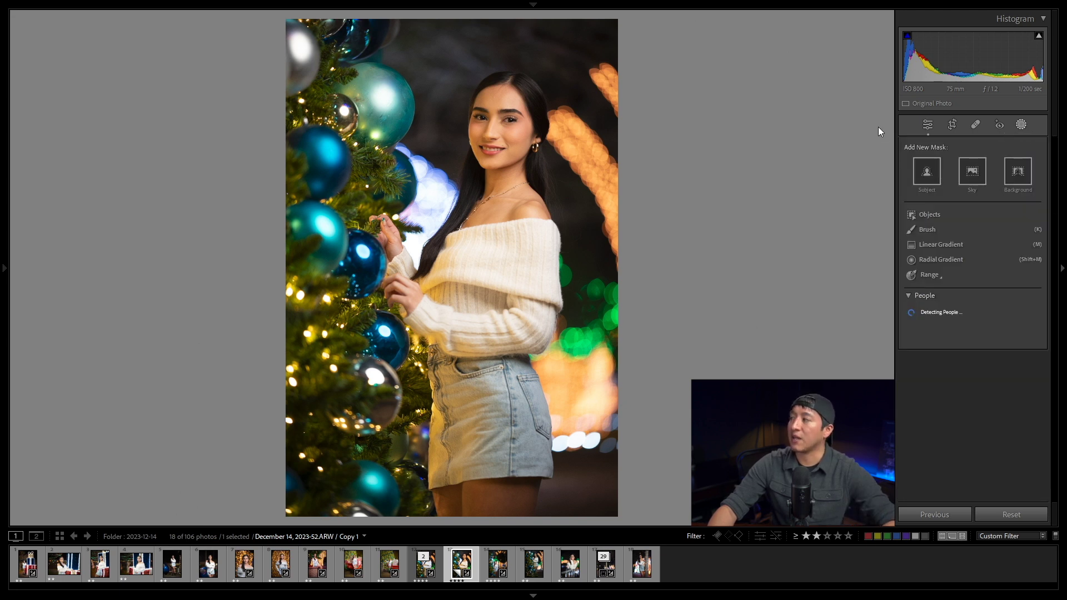
pyautogui.click(918, 165)
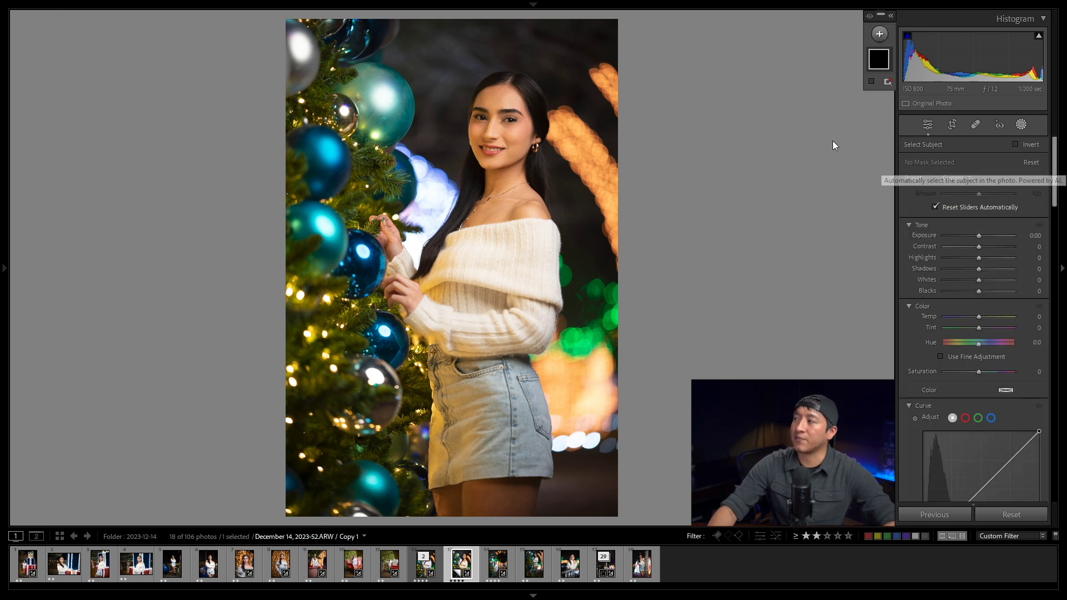
pyautogui.moveTo(878, 54)
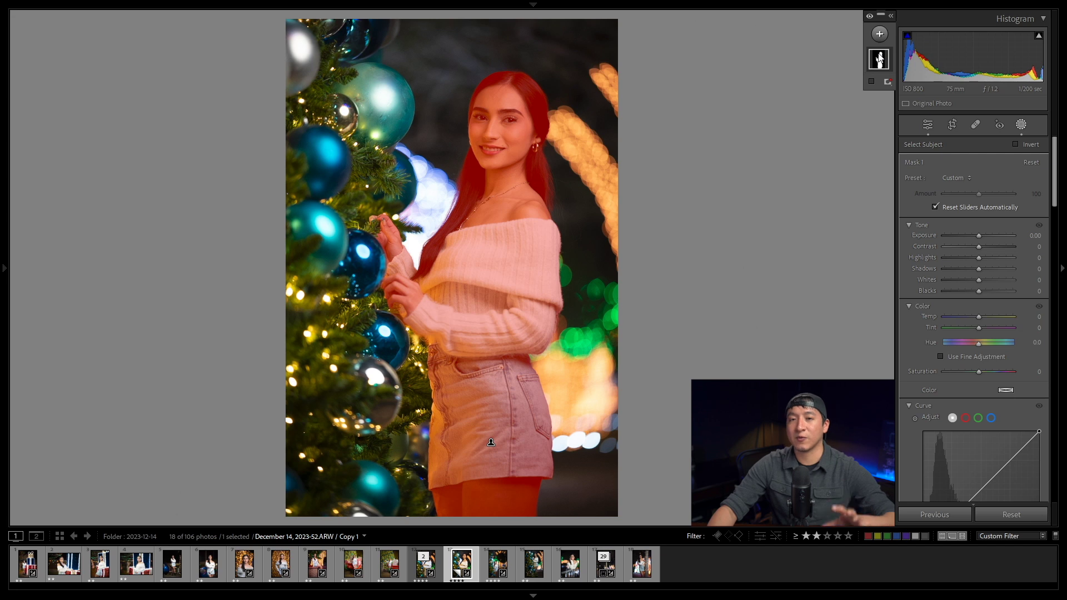
pyautogui.click(879, 58)
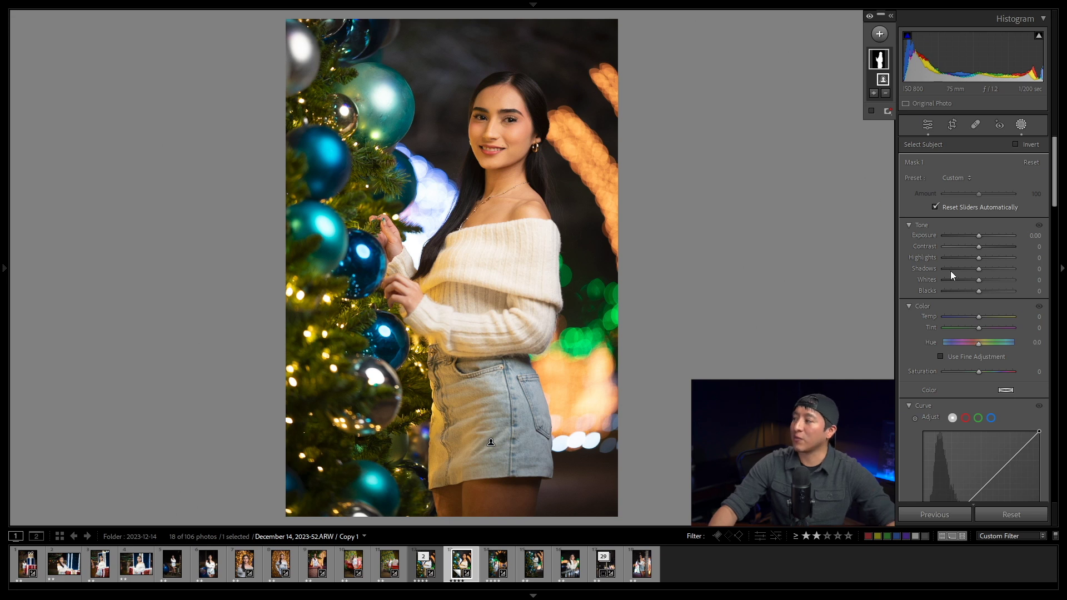
# Set the subject mask's Temp to −18 and Tint to 4
pyautogui.click(1037, 317)
pyautogui.write('-')
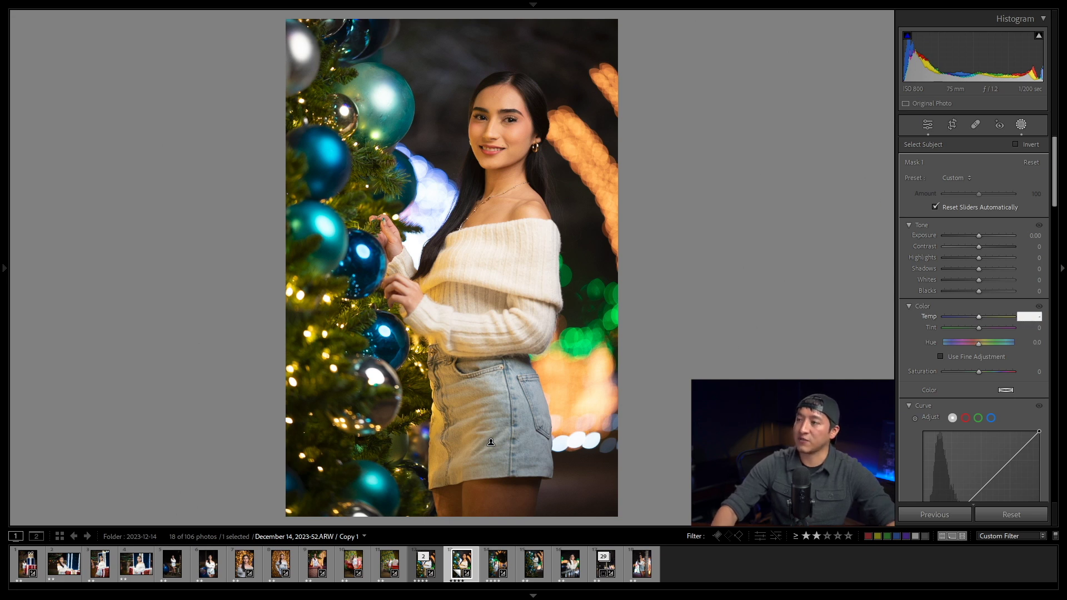
pyautogui.write('25')
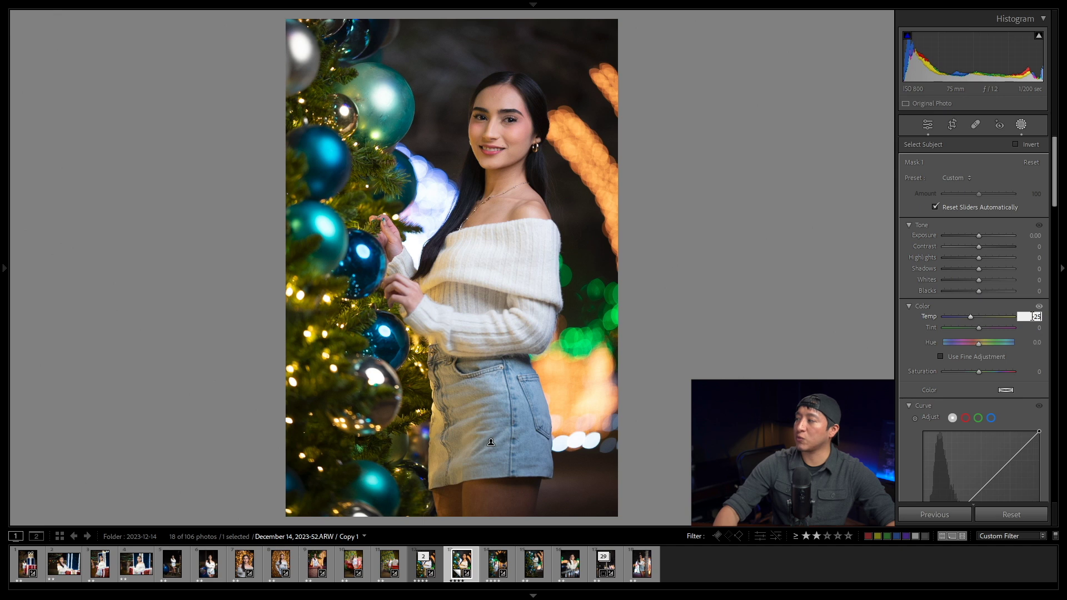
pyautogui.press('BackSpace')
pyautogui.write('0')
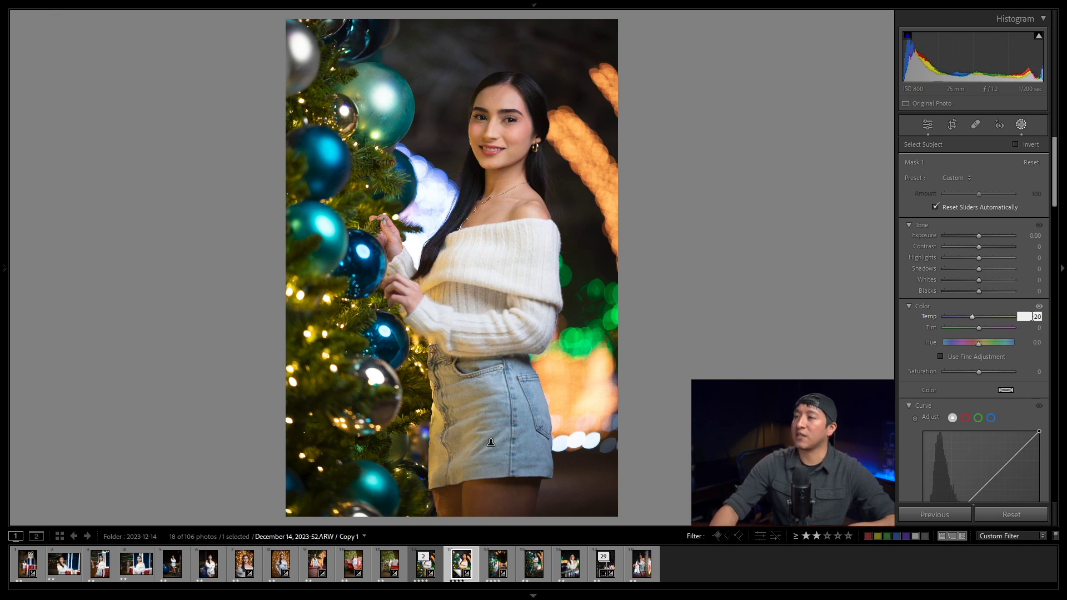
pyautogui.press('BackSpace')
pyautogui.write('8')
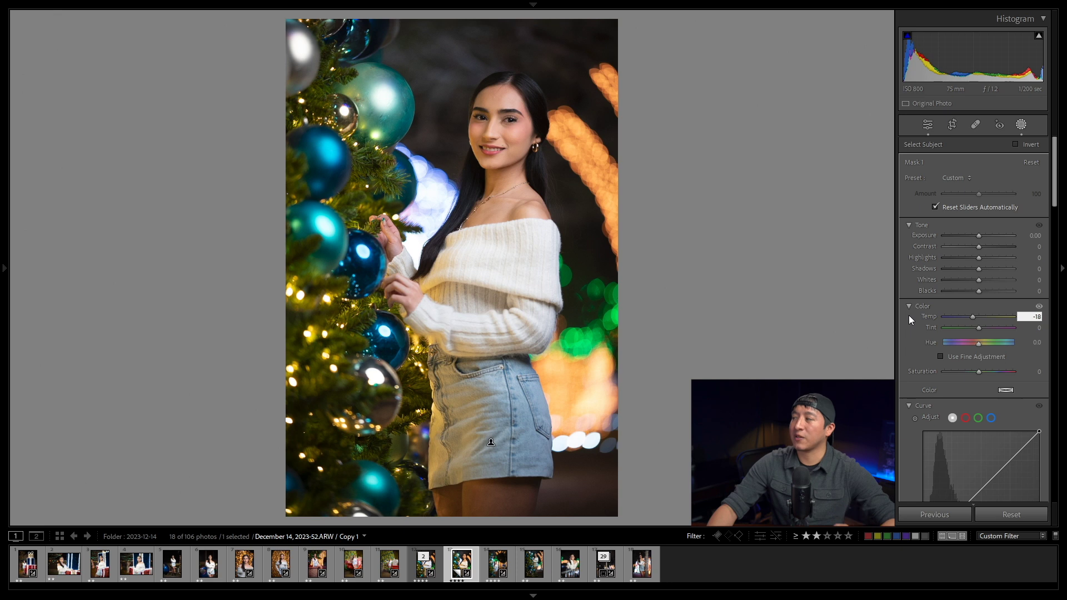
pyautogui.click(1038, 329)
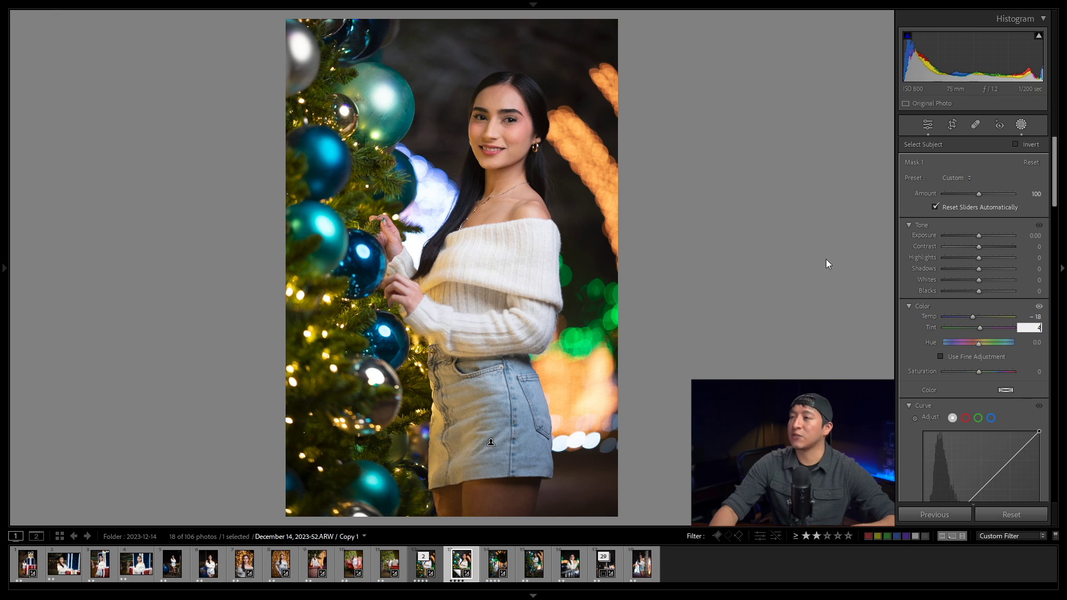
pyautogui.write('4')
pyautogui.press('Return')
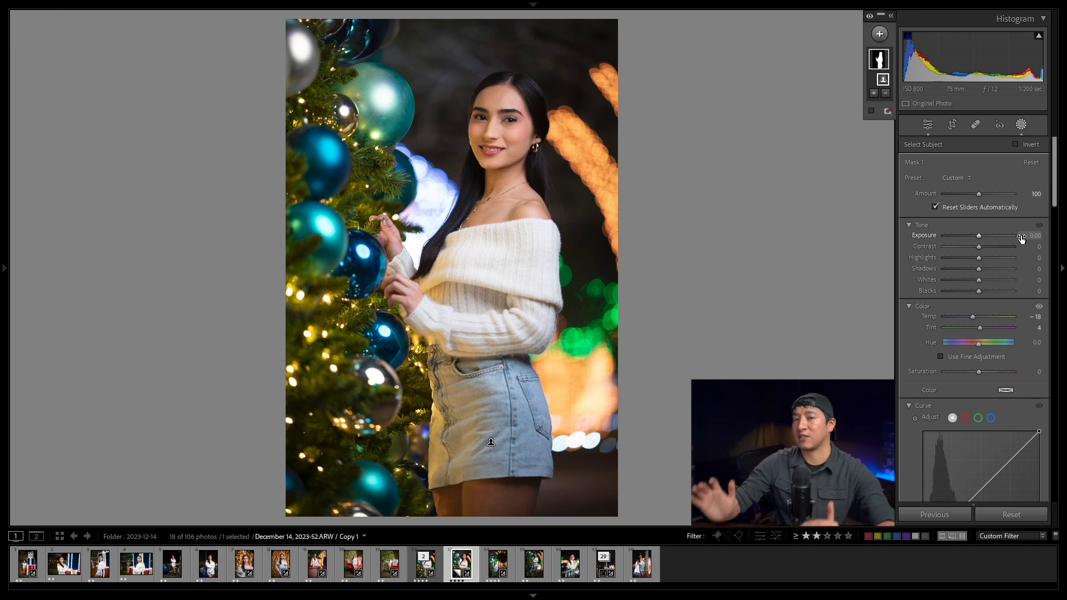
# Paint a new brush mask over the eyebrow area
pyautogui.click(879, 34)
pyautogui.click(890, 136)
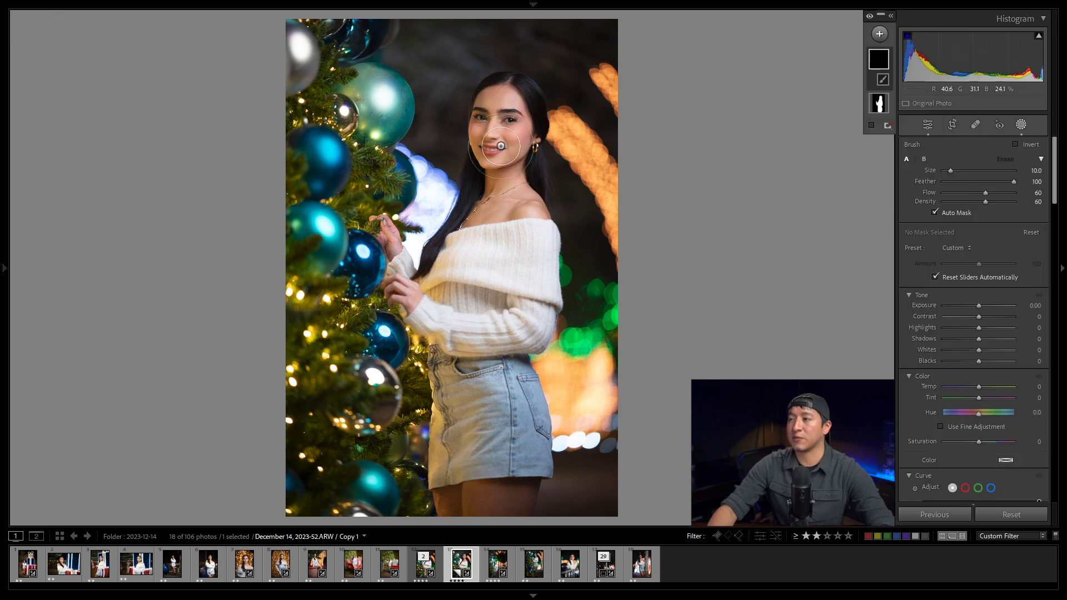
pyautogui.scroll(5, 503, 153)
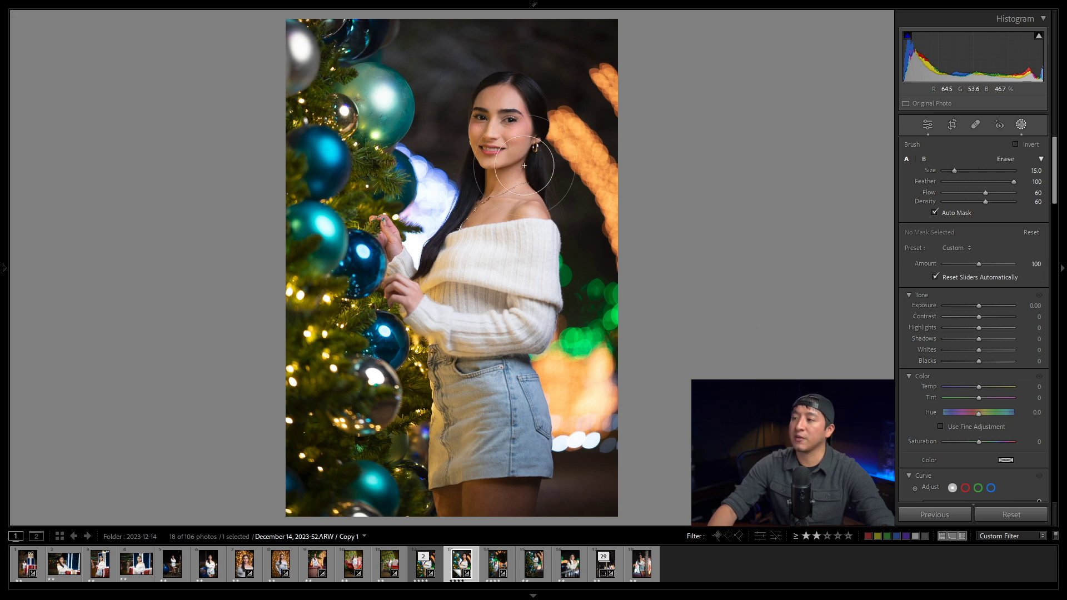
pyautogui.moveTo(517, 189); pyautogui.dragTo(519, 116)
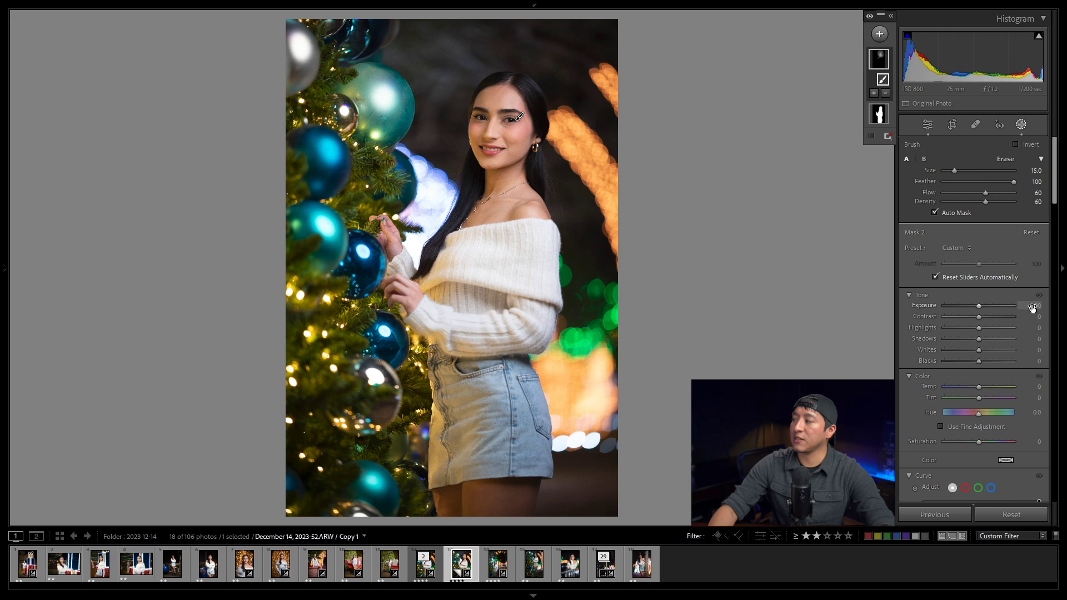
pyautogui.moveTo(1032, 309); pyautogui.dragTo(1035, 308)
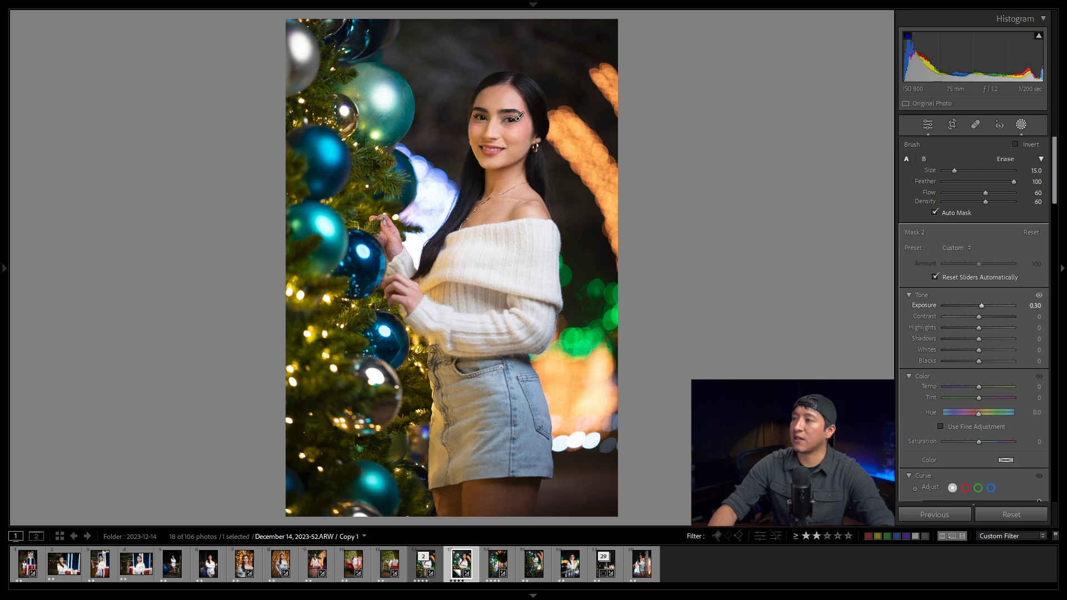
# Set the eyebrow mask's exposure to 0.25, keeping the stroke after an accidental delete
pyautogui.click(1034, 305)
pyautogui.write('2')
pyautogui.press('Return')
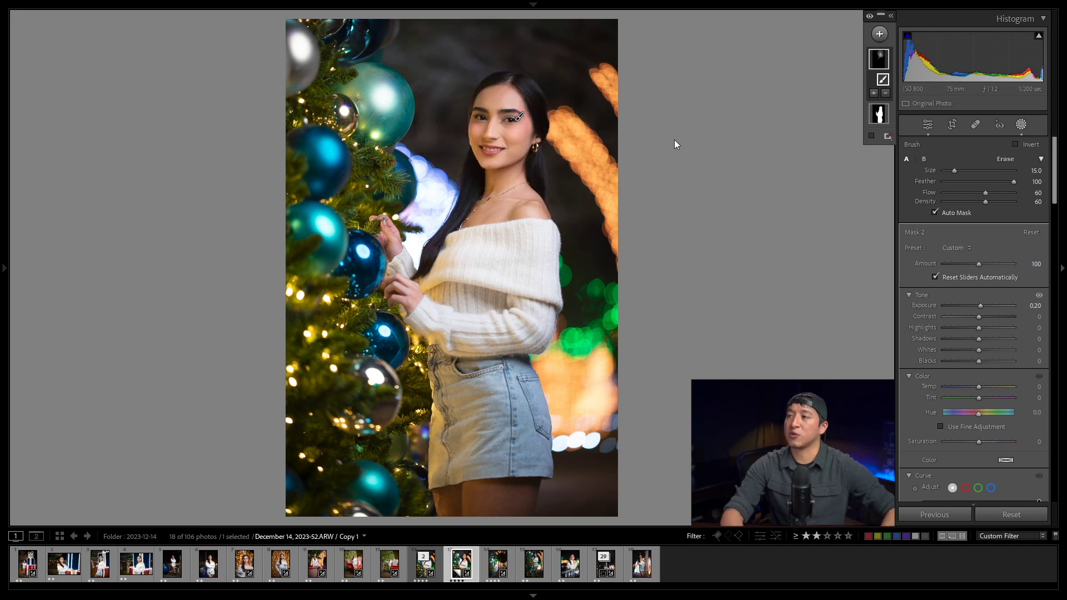
pyautogui.press('Escape')
pyautogui.hotkey('ctrl', 'z')
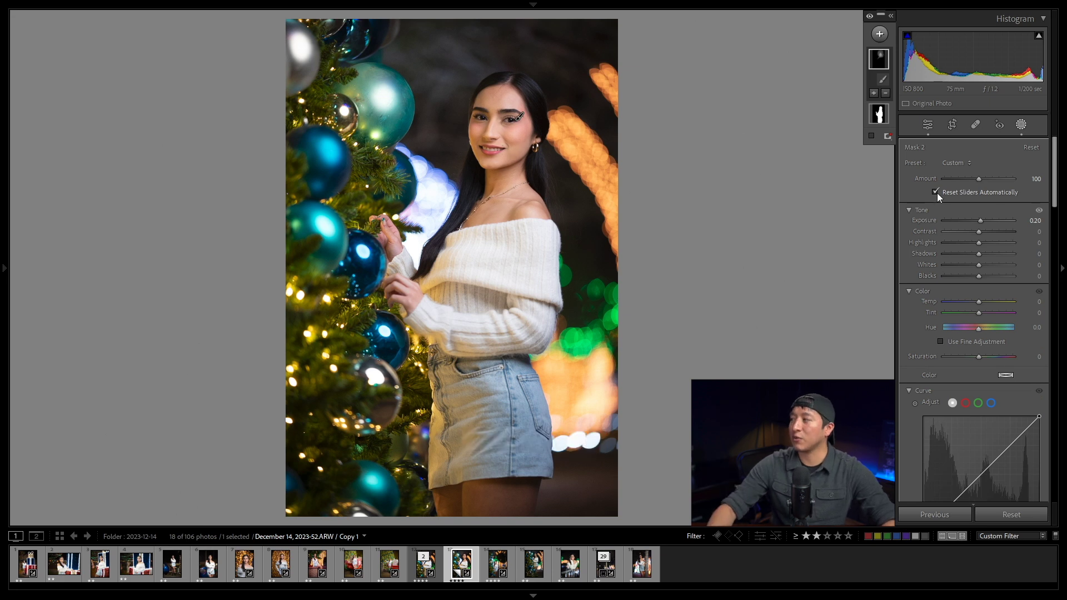
pyautogui.click(1035, 221)
pyautogui.press('Return')
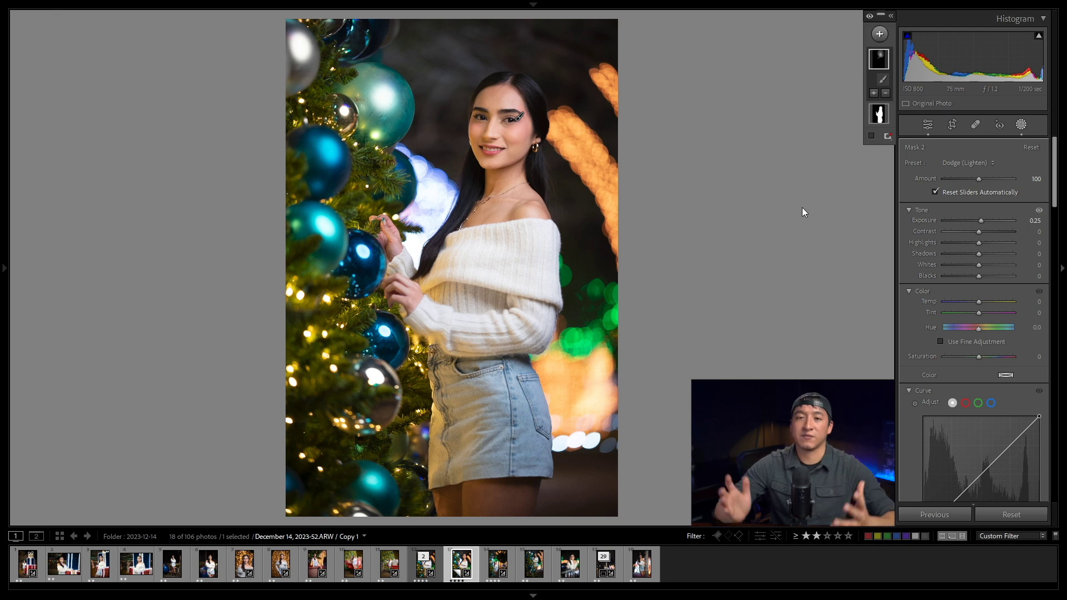
# Start another new brush mask
pyautogui.moveTo(879, 62)
pyautogui.click(879, 34)
pyautogui.click(886, 133)
pyautogui.scroll(-3, 521, 443)
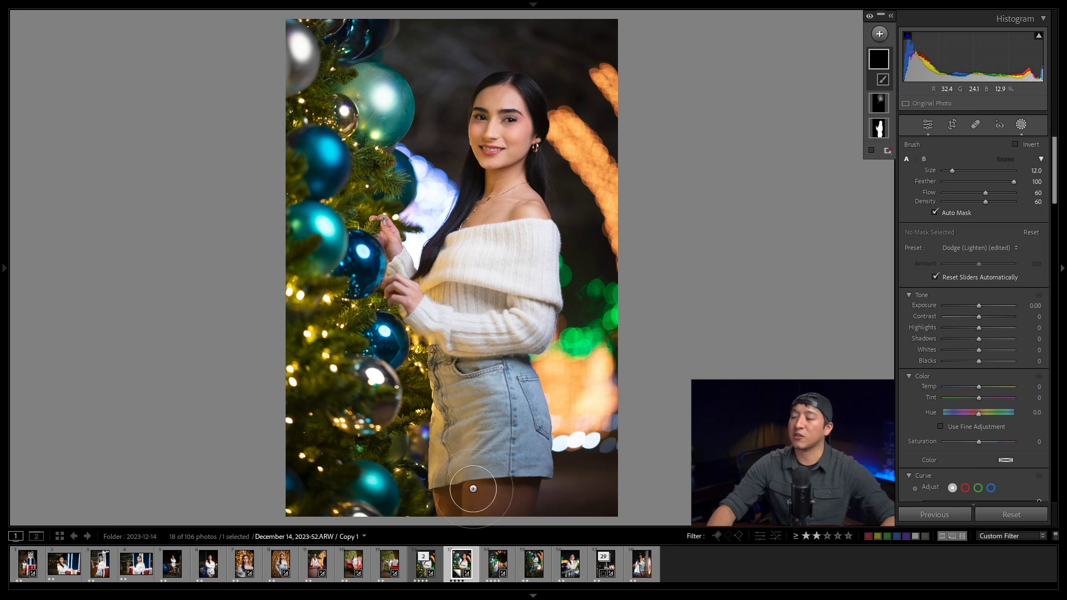
# Brush a mask over the skirt and legs at +1.00 exposure, restoring it after deletion
pyautogui.scroll(2, 456, 405)
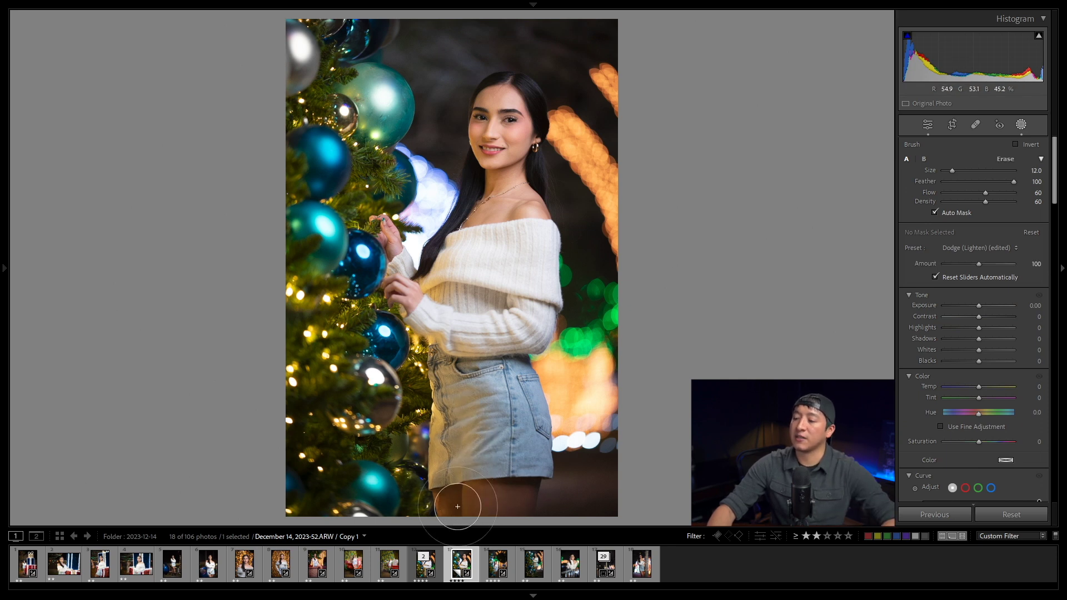
pyautogui.click(514, 473)
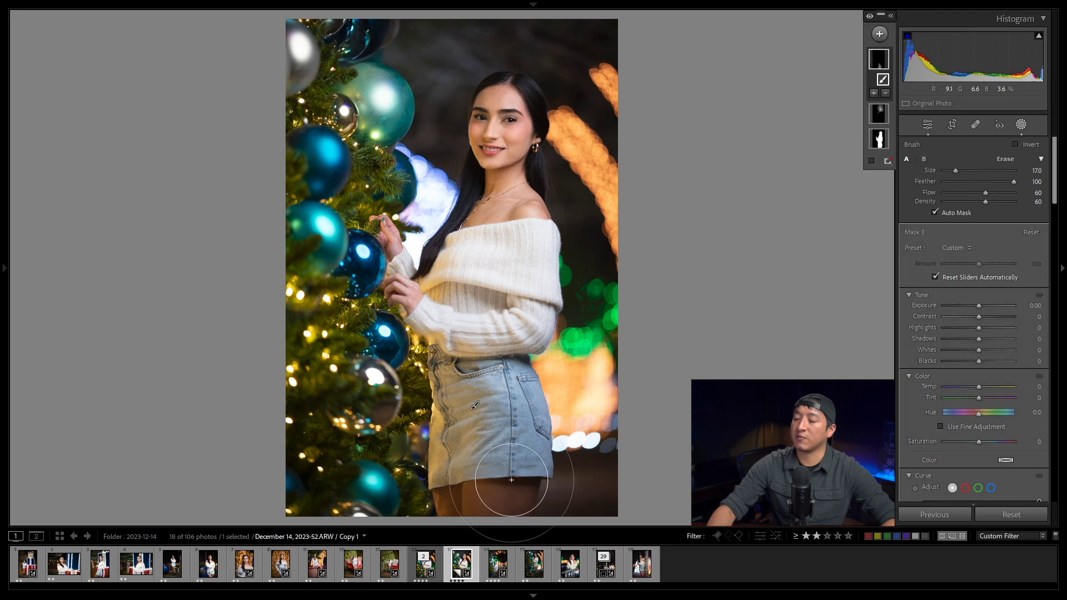
pyautogui.scroll(5, 534, 489)
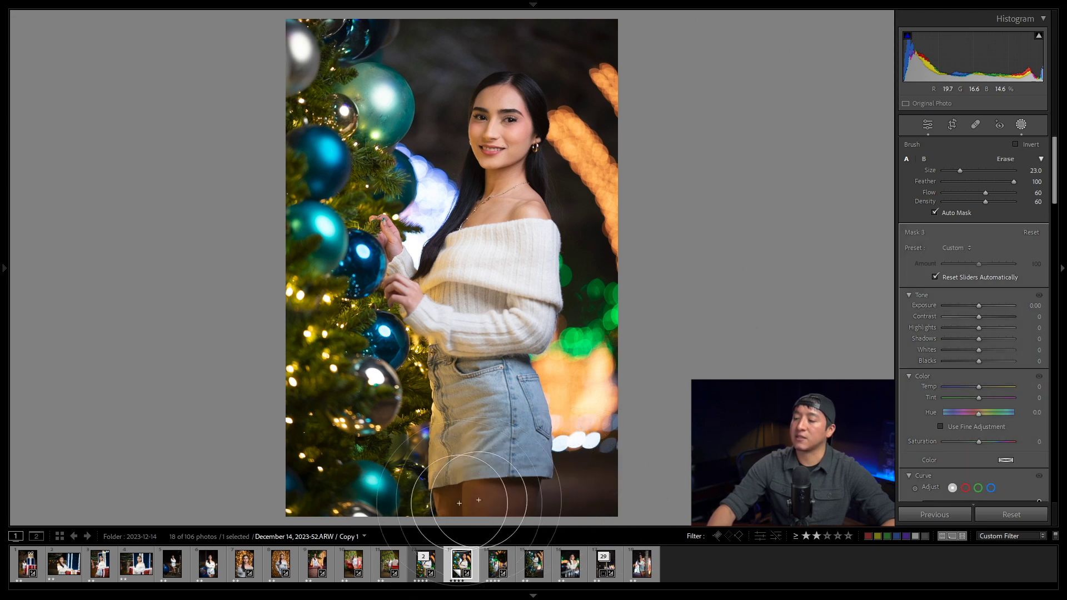
pyautogui.moveTo(1025, 306); pyautogui.dragTo(1029, 307)
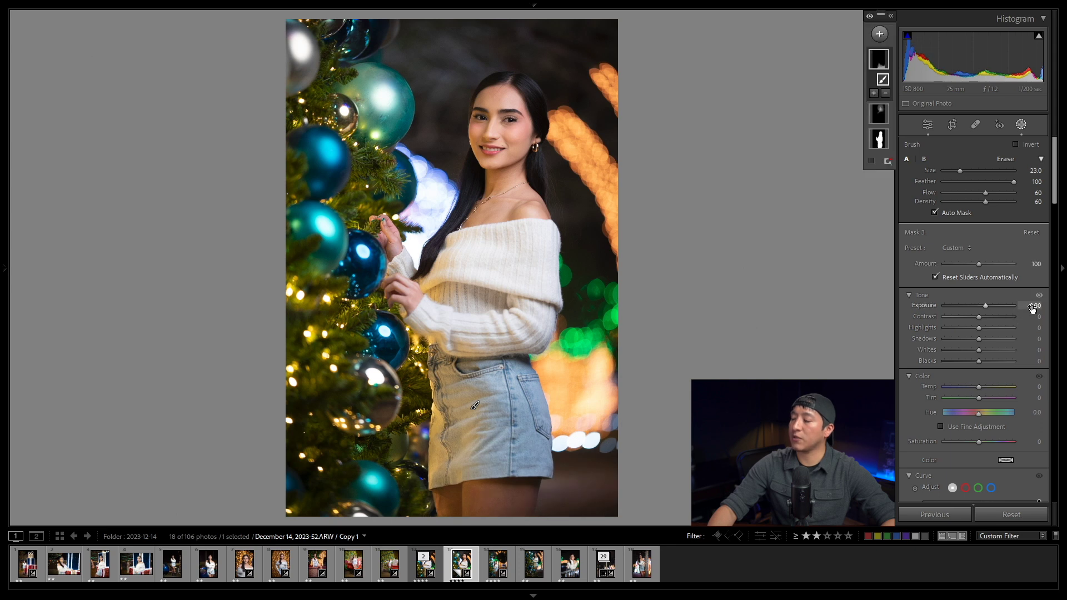
pyautogui.click(1032, 305)
pyautogui.write('1')
pyautogui.press('Return')
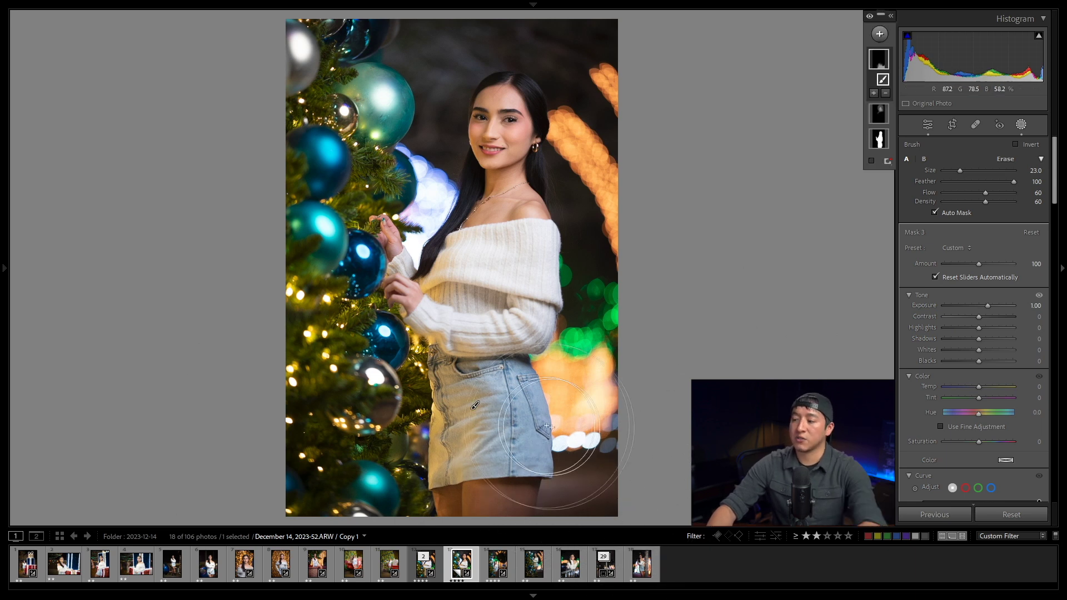
pyautogui.press('Escape')
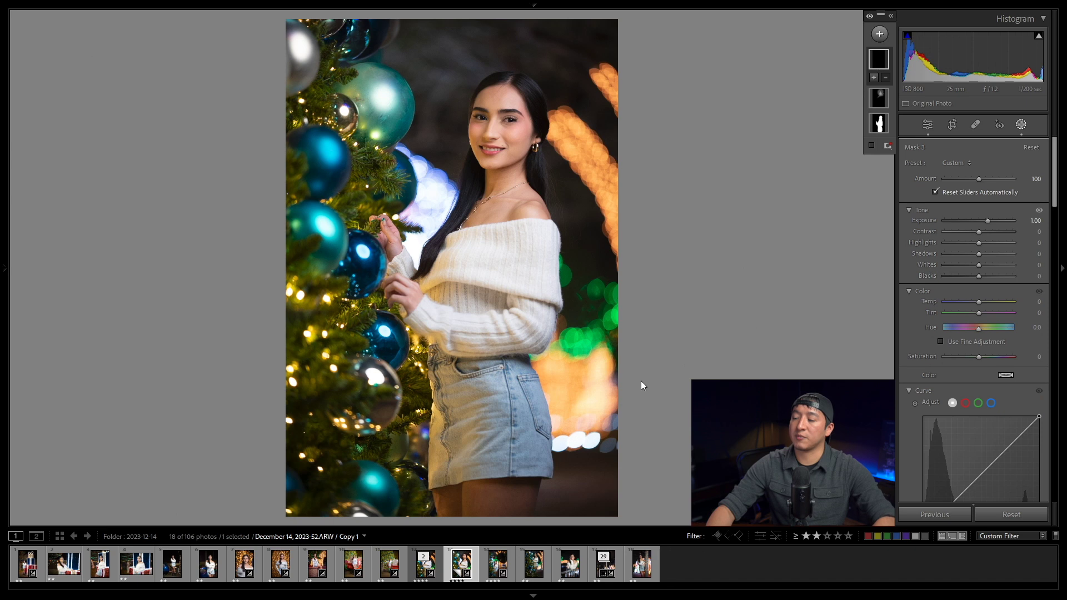
pyautogui.hotkey('ctrl', 'z')
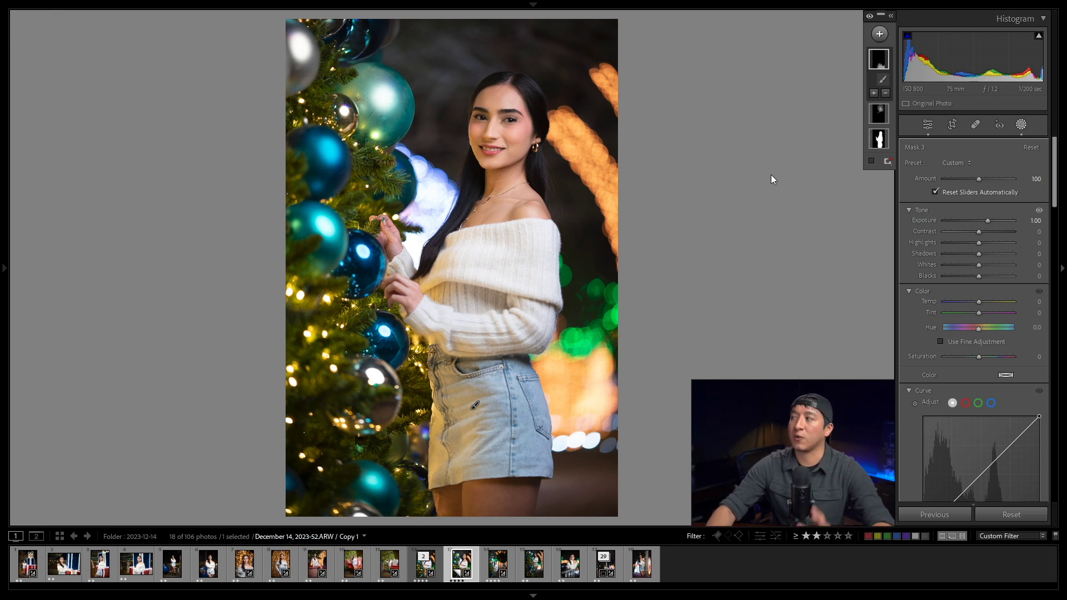
pyautogui.click(880, 35)
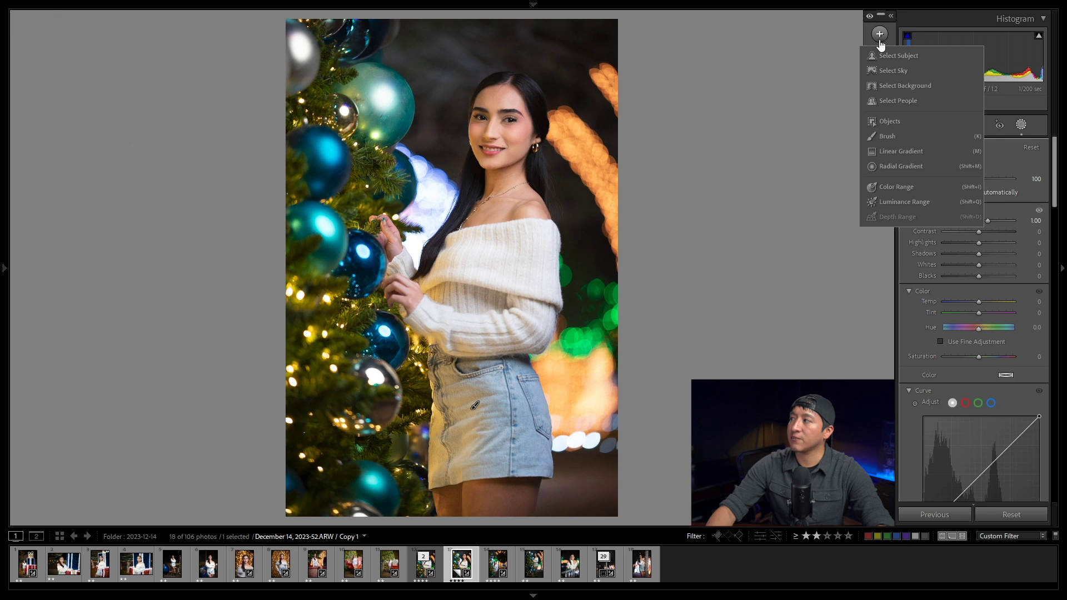
# Add a Select Background mask and lift its Shadows to 15
pyautogui.click(896, 84)
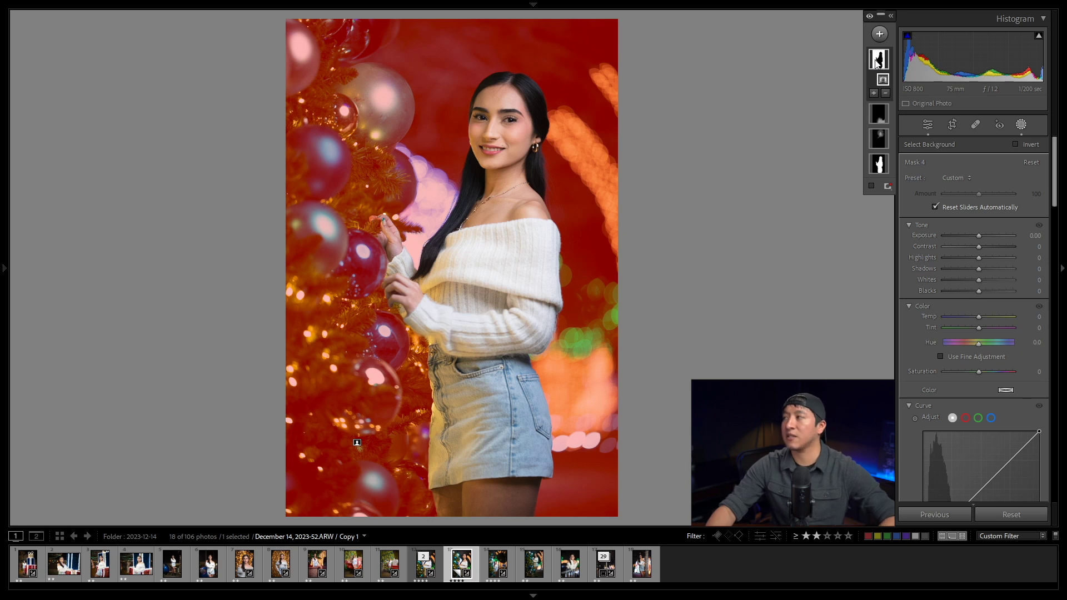
pyautogui.moveTo(980, 268); pyautogui.dragTo(985, 268)
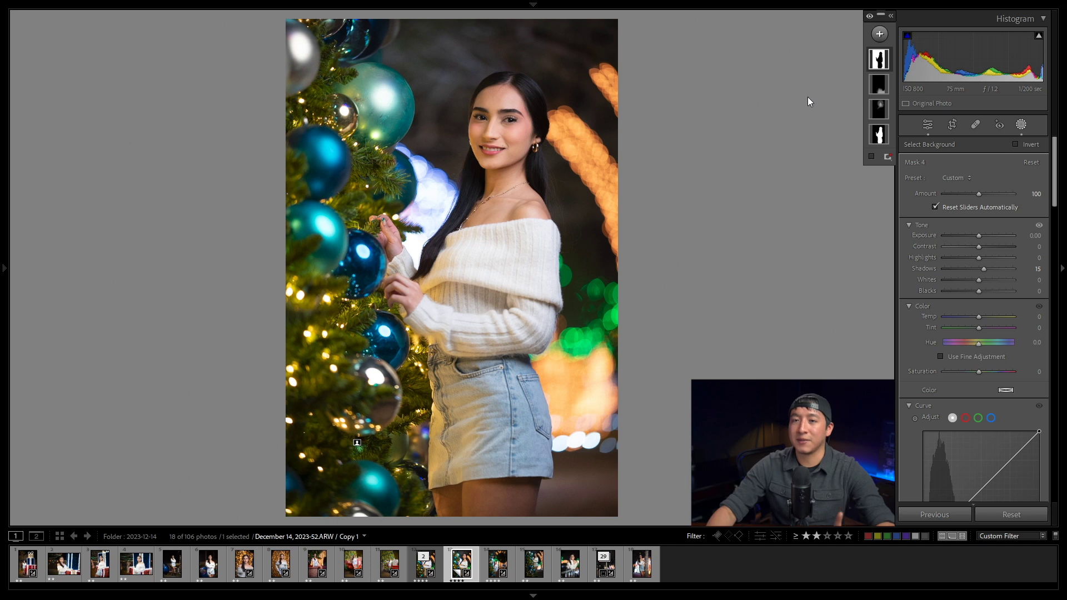
# Brush a hair mask at +0.80 exposure and Shadows 15, restoring it after deletion
pyautogui.click(881, 34)
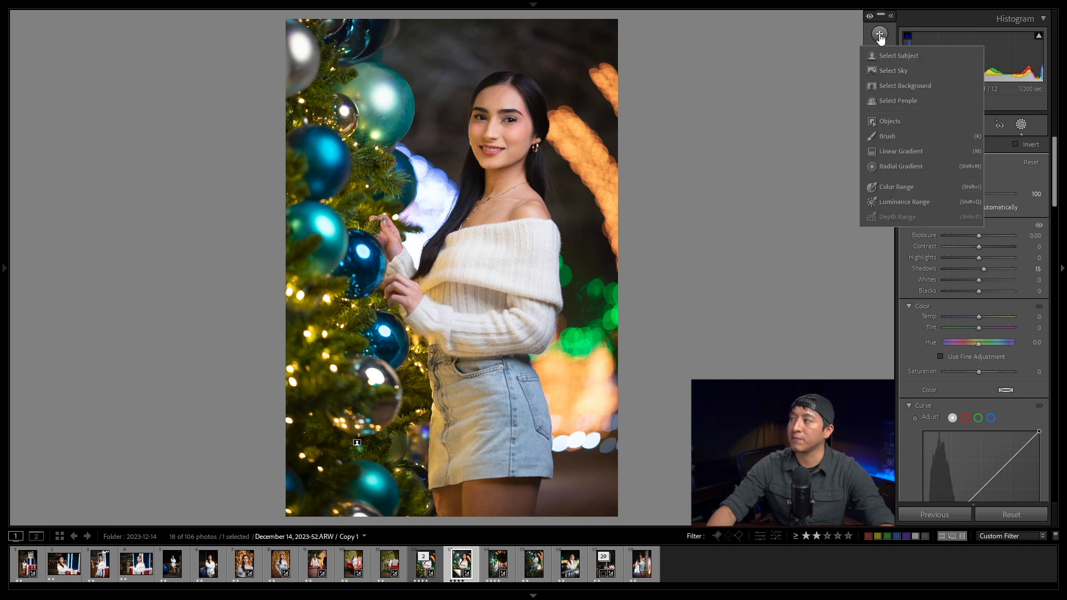
pyautogui.click(889, 136)
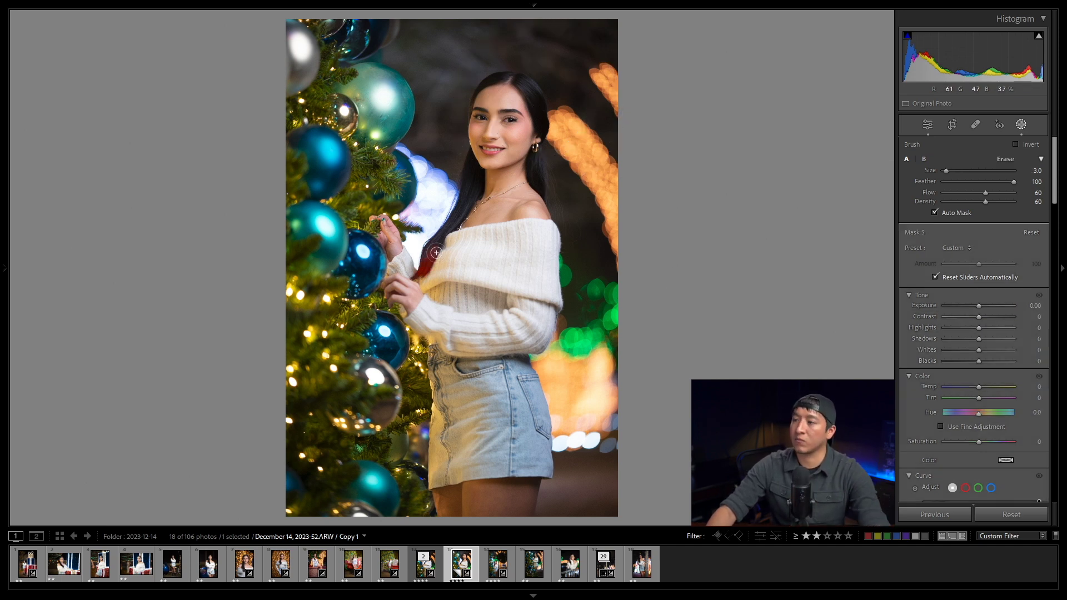
pyautogui.press('o')
pyautogui.press('o')
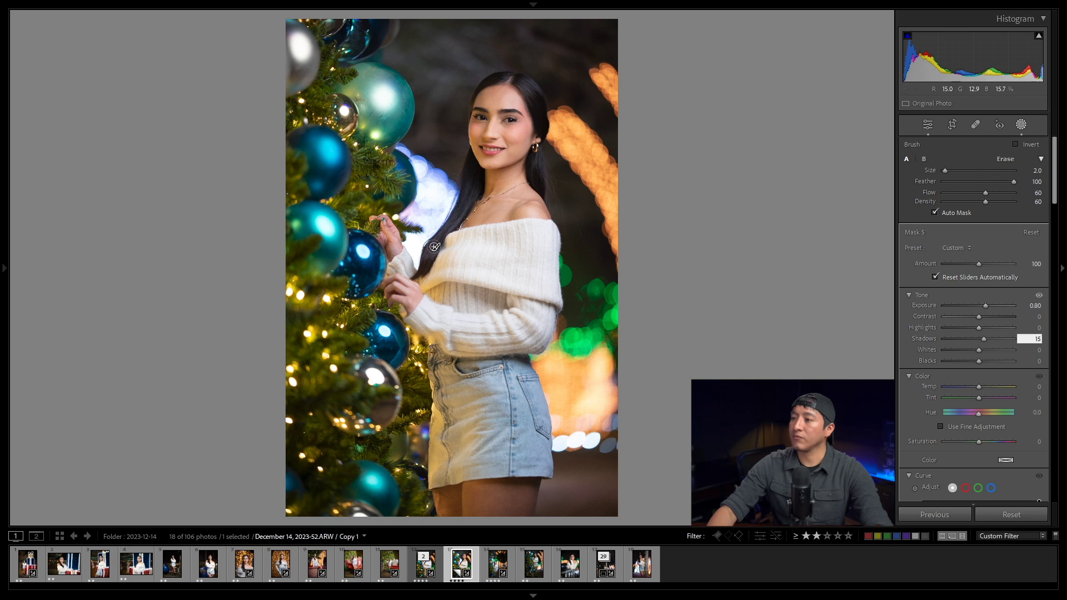
pyautogui.press('Delete')
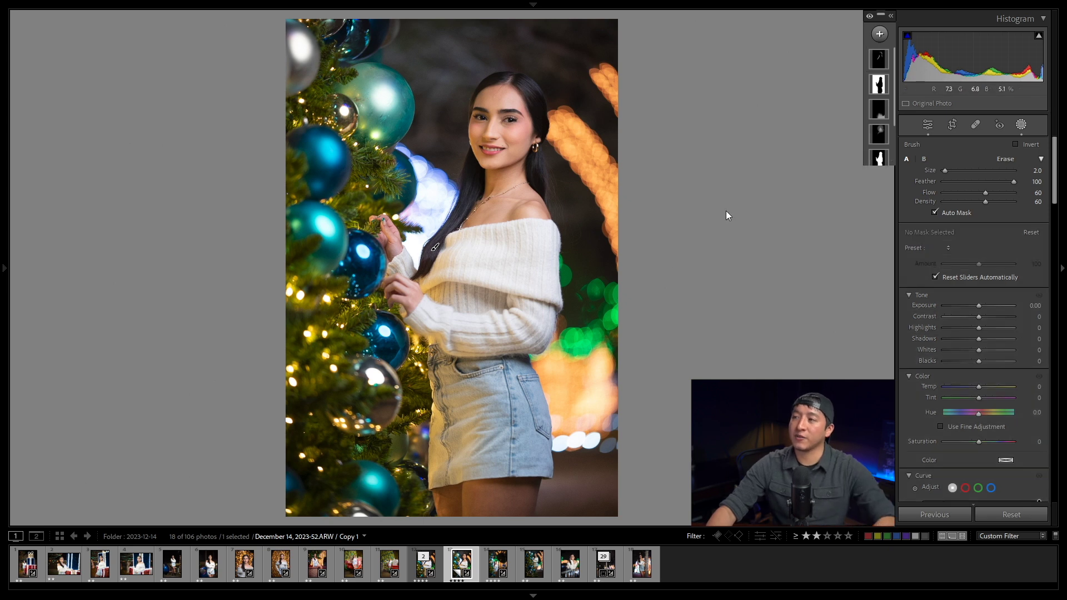
pyautogui.hotkey('ctrl', 'z')
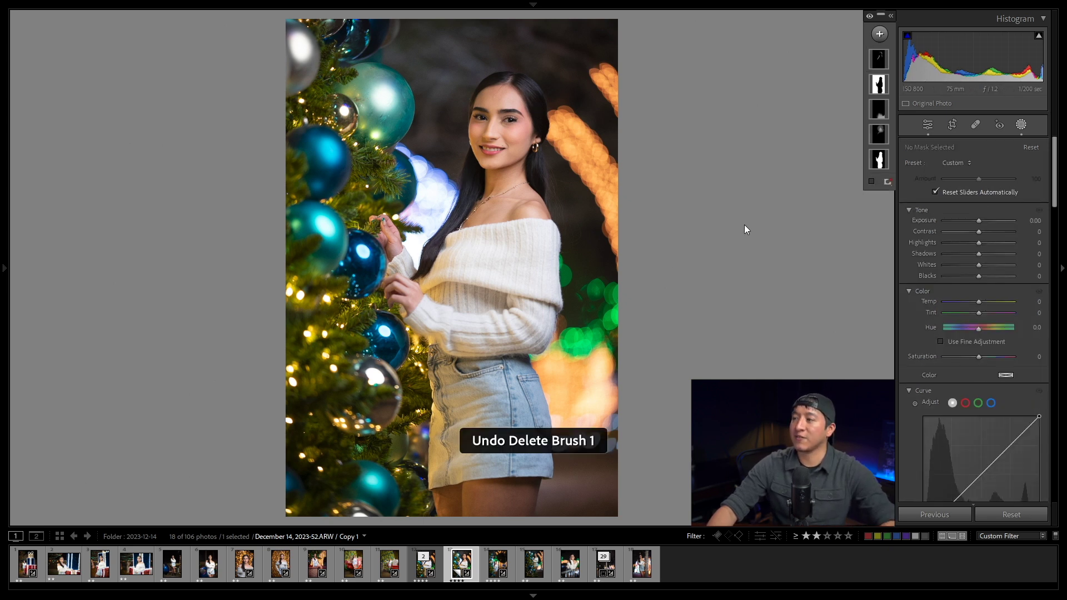
pyautogui.click(879, 59)
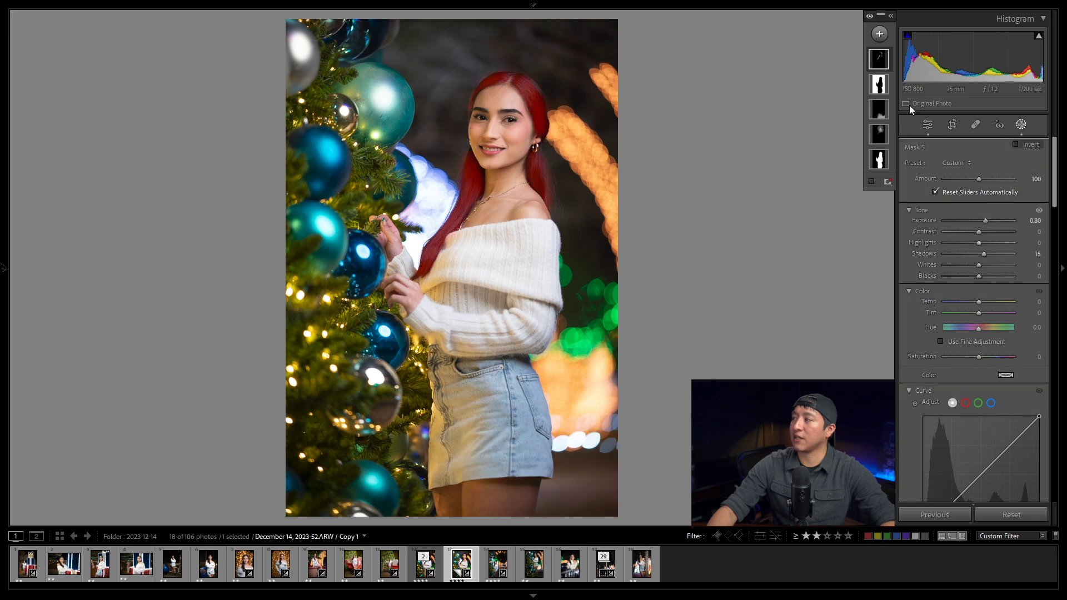
pyautogui.press('k')
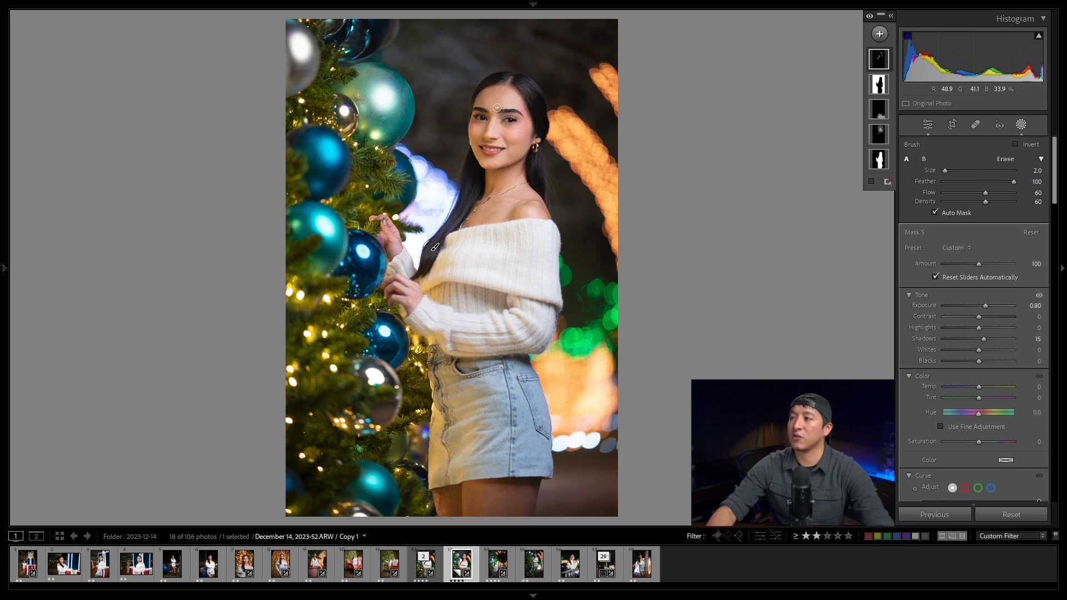
pyautogui.press('z')
pyautogui.click(880, 34)
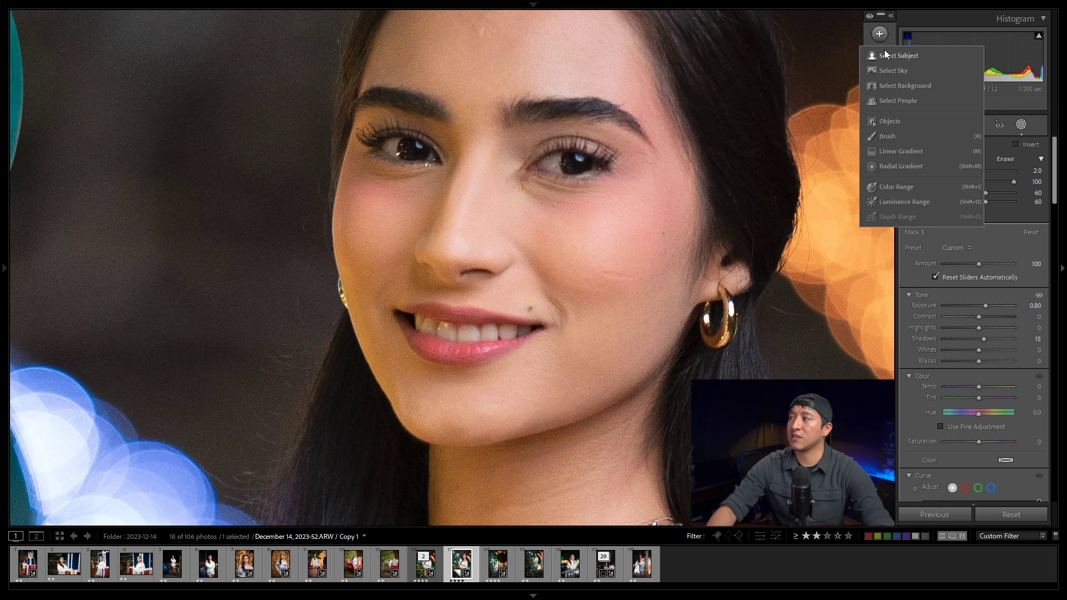
# Paint a brush mask over the eyes with the Dark Eyes preset (1.50 exposure, 40 shadows, 60 saturation)
pyautogui.click(889, 134)
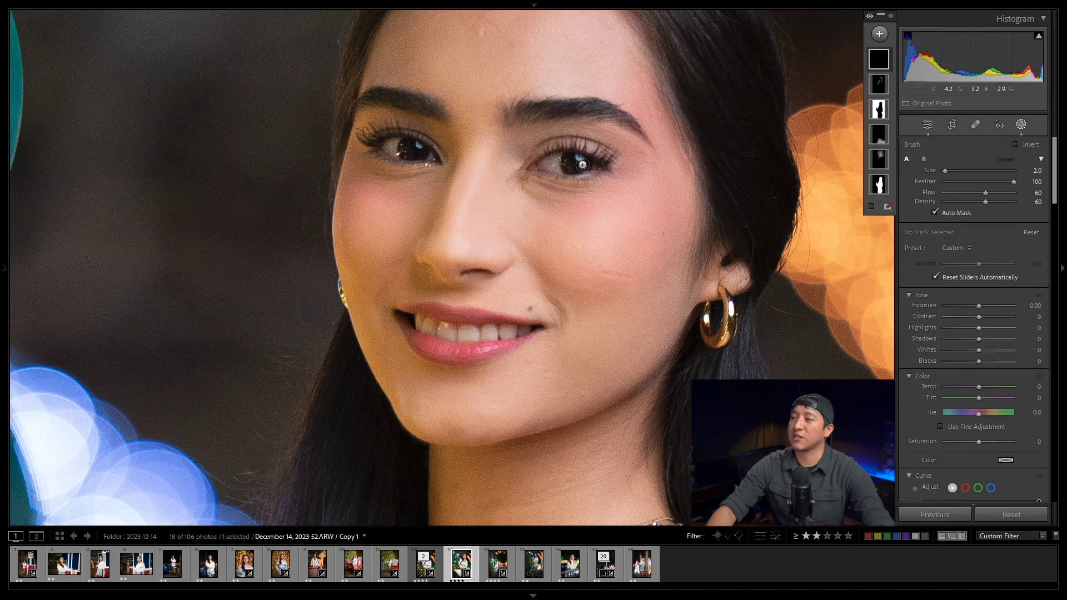
pyautogui.moveTo(572, 165); pyautogui.dragTo(565, 165)
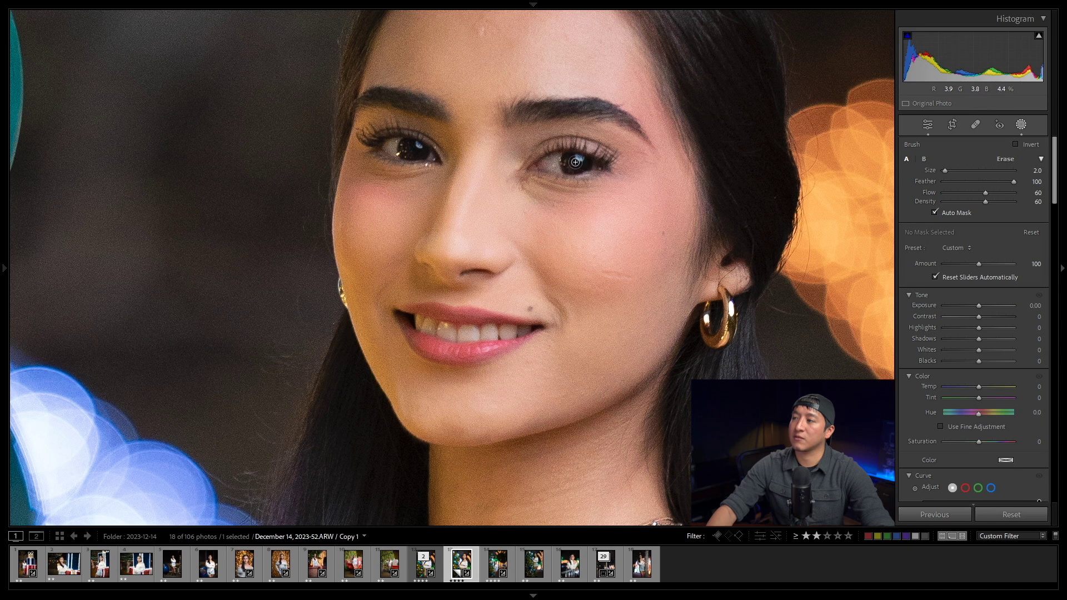
pyautogui.click(957, 248)
pyautogui.click(889, 536)
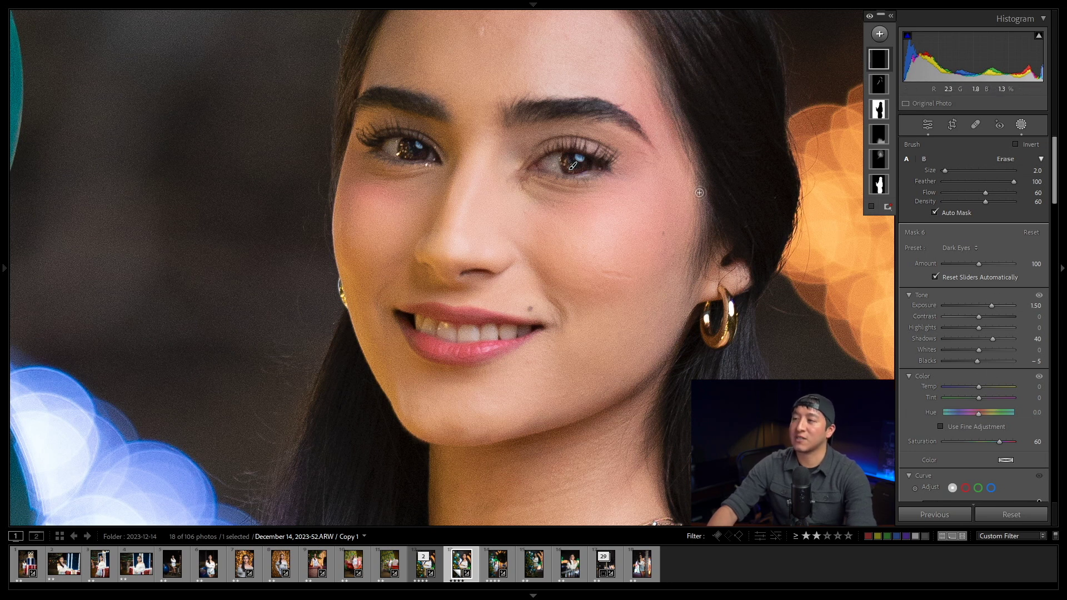
pyautogui.click(504, 191)
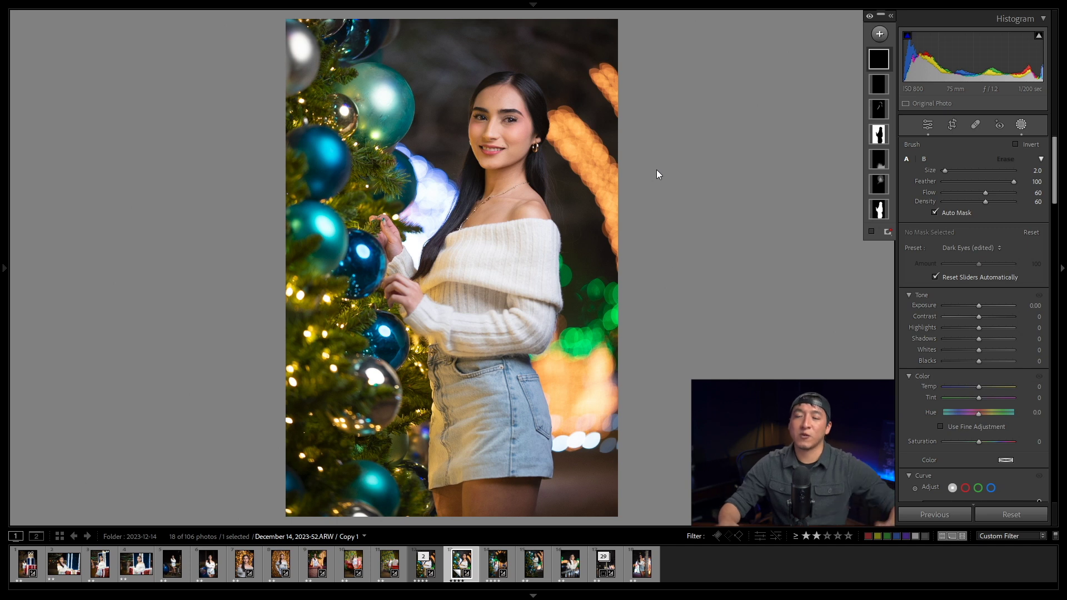
# Bring the edited portrait into Photoshop and show the FJH Actions set
pyautogui.press('k')
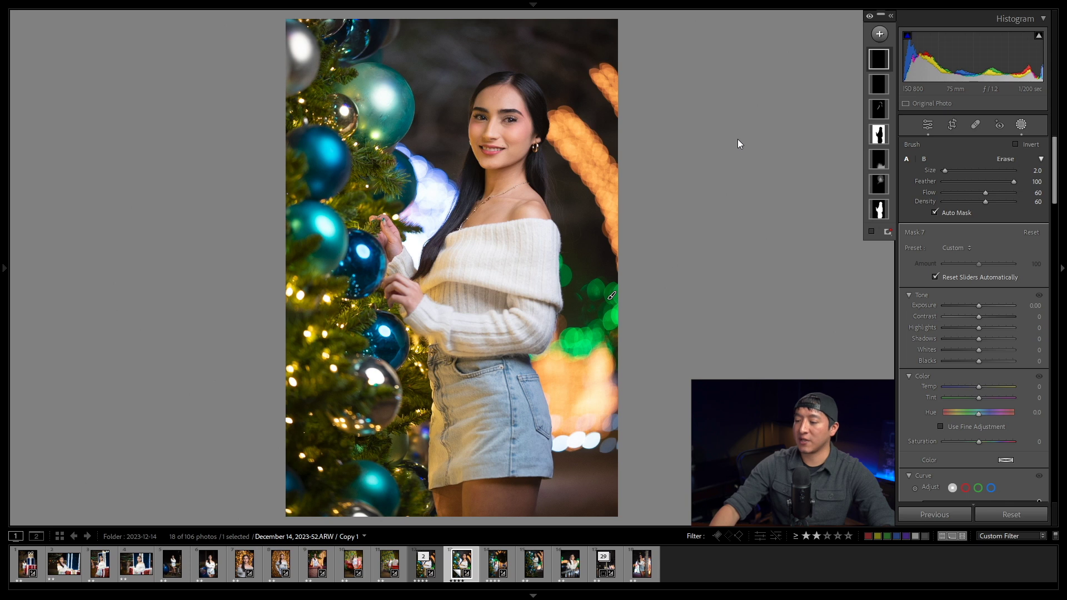
pyautogui.press('Right')
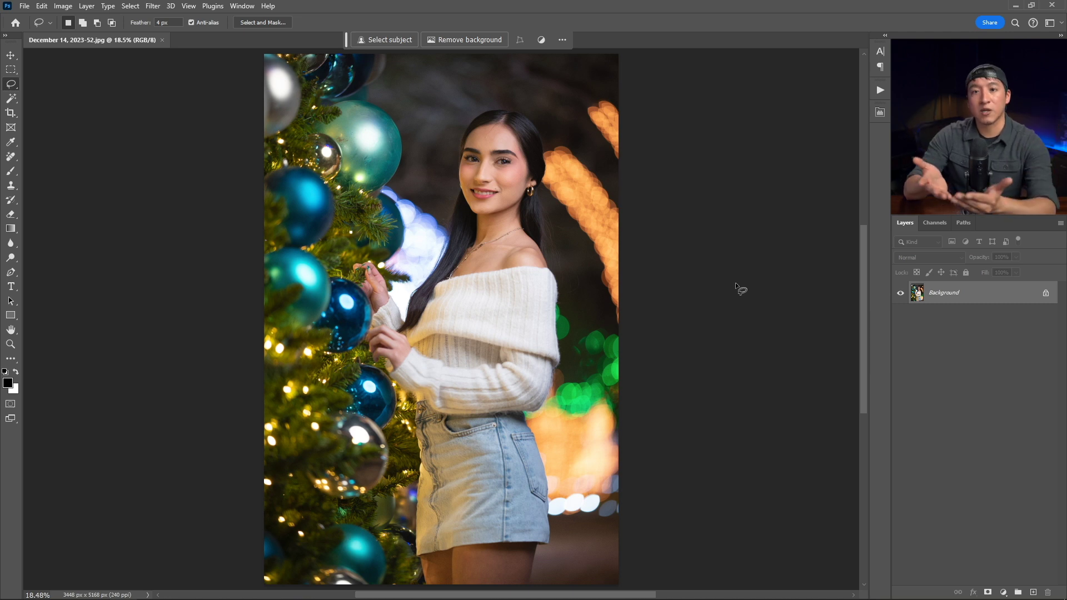
pyautogui.click(880, 89)
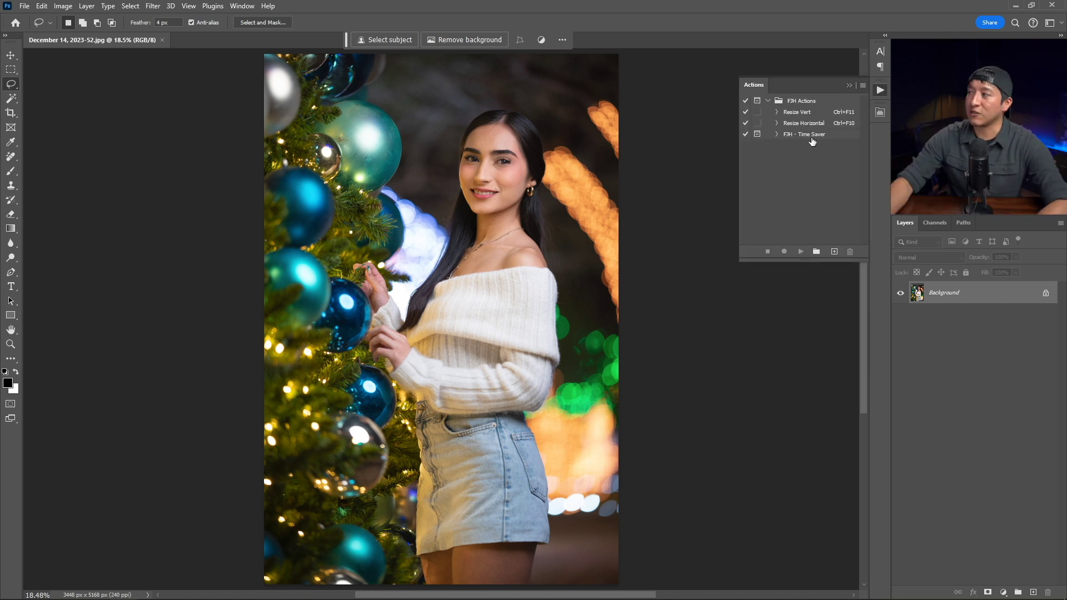
# Run the FJH - Time Saver action, accepting the 5 px Gaussian Blur and its notes
pyautogui.click(811, 136)
pyautogui.click(802, 252)
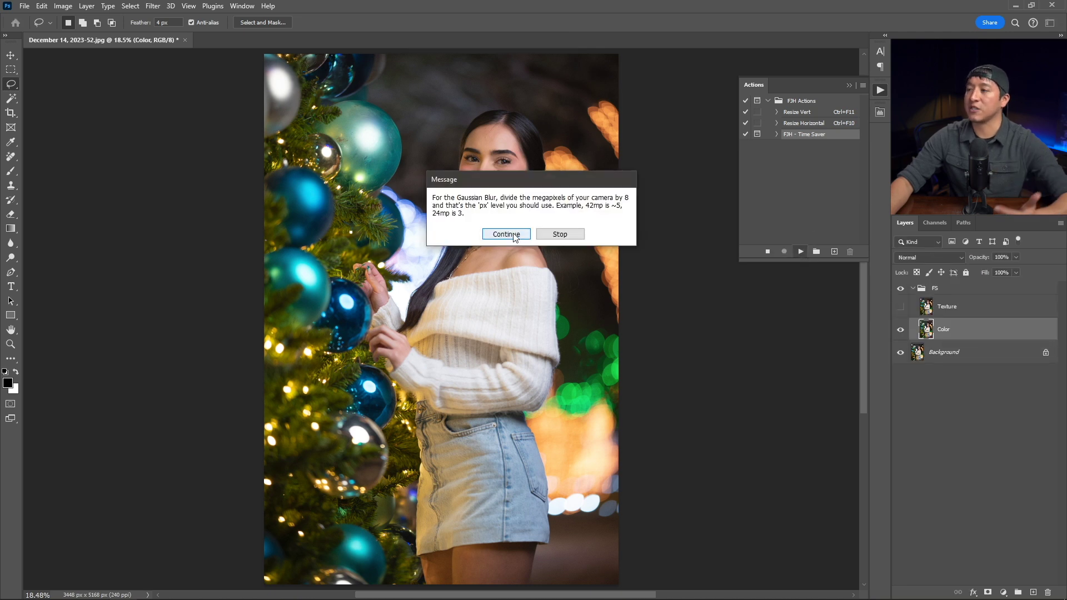
pyautogui.click(506, 234)
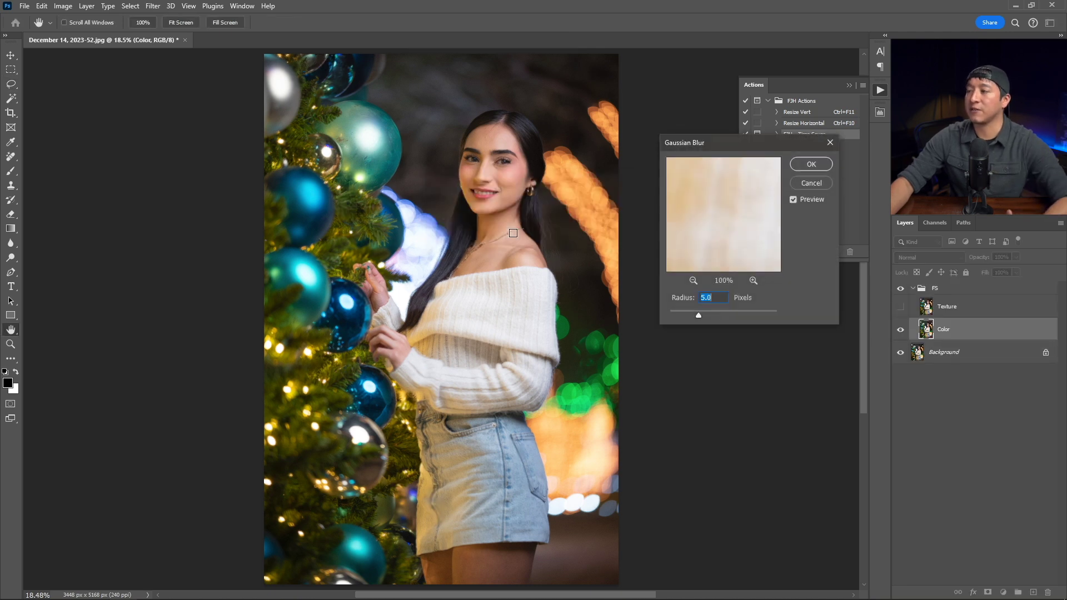
pyautogui.click(798, 165)
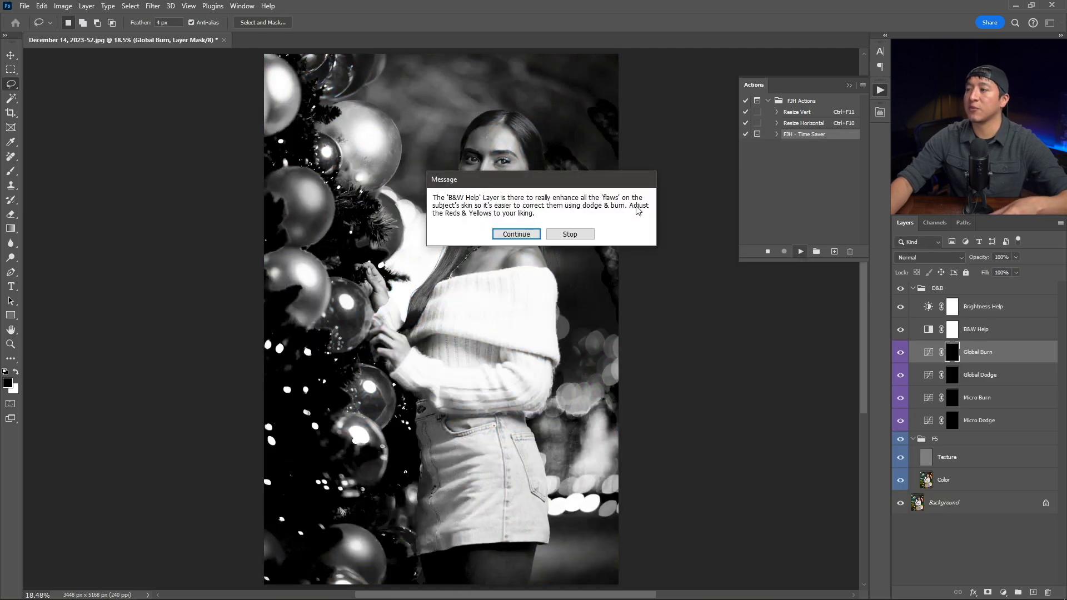
pyautogui.click(509, 234)
pyautogui.click(533, 243)
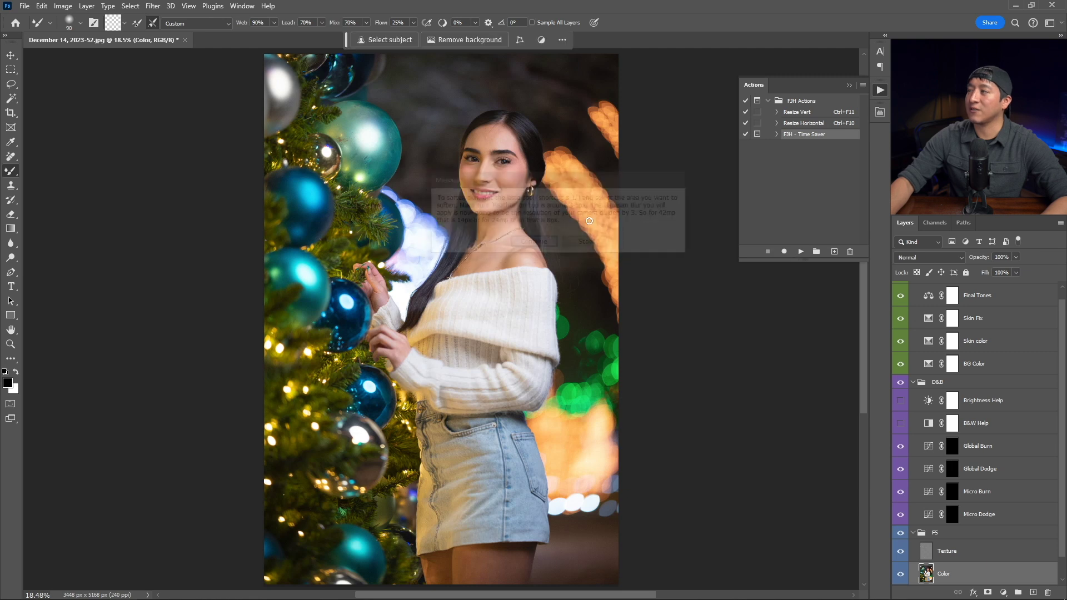
pyautogui.click(880, 90)
# Collapse the Colors and D&B layer groups
pyautogui.scroll(-1, 996, 382)
pyautogui.scroll(1, 999, 377)
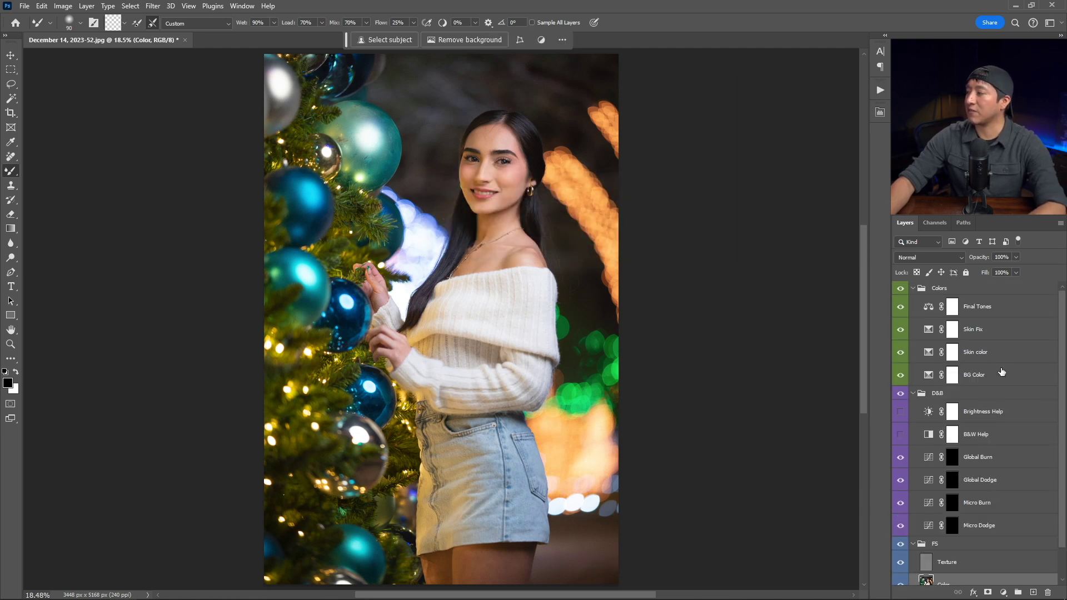
pyautogui.click(912, 288)
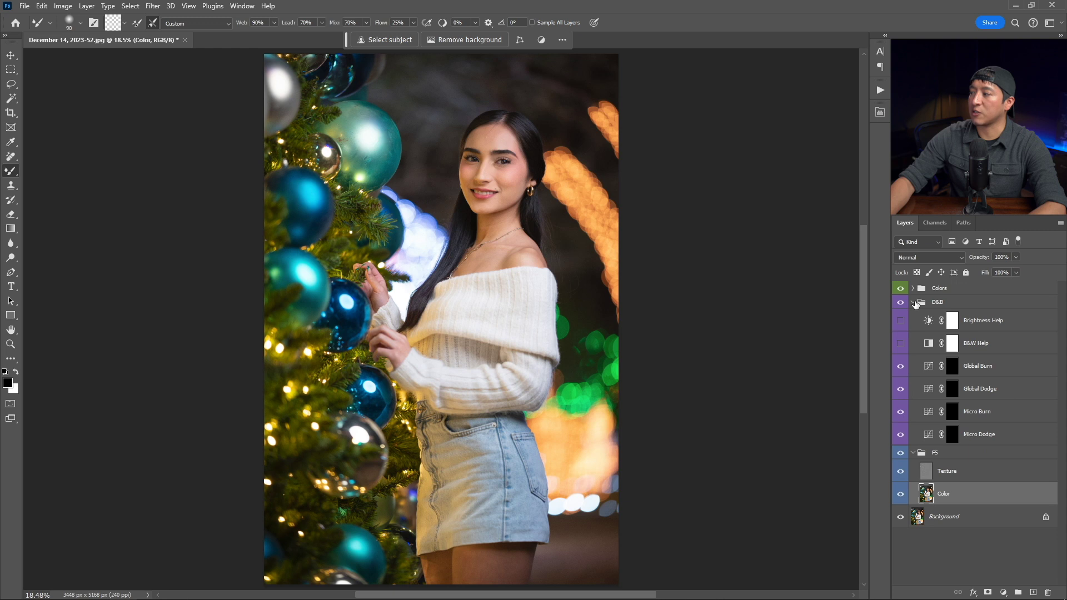
pyautogui.click(914, 303)
pyautogui.click(18, 89)
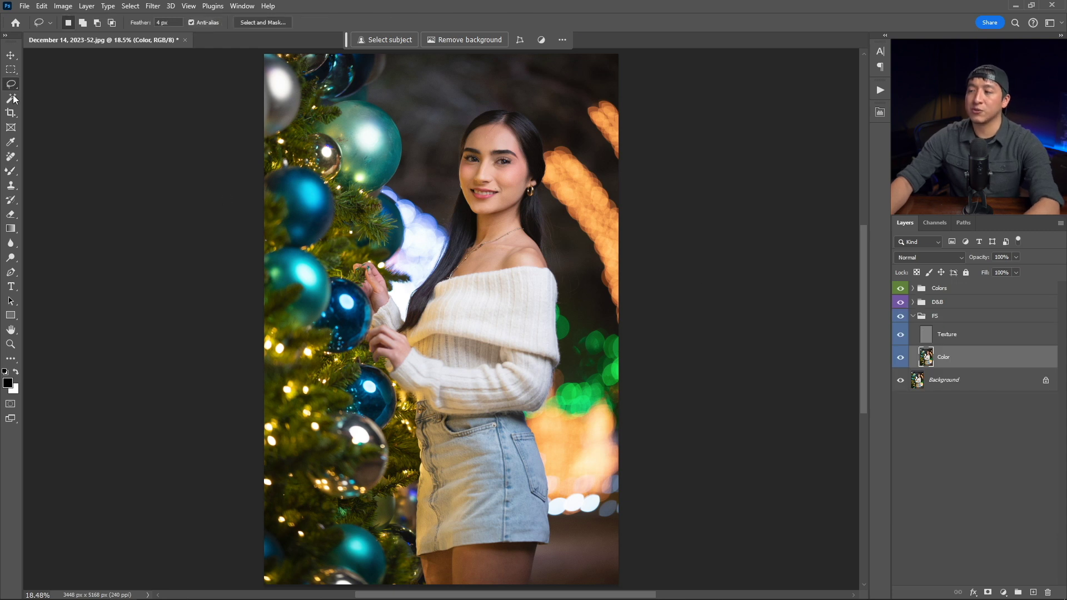
# Zoom in on the woman's face and lasso a patch of her neck
pyautogui.hotkey('ctrl', '+')
pyautogui.hotkey('ctrl', '+')
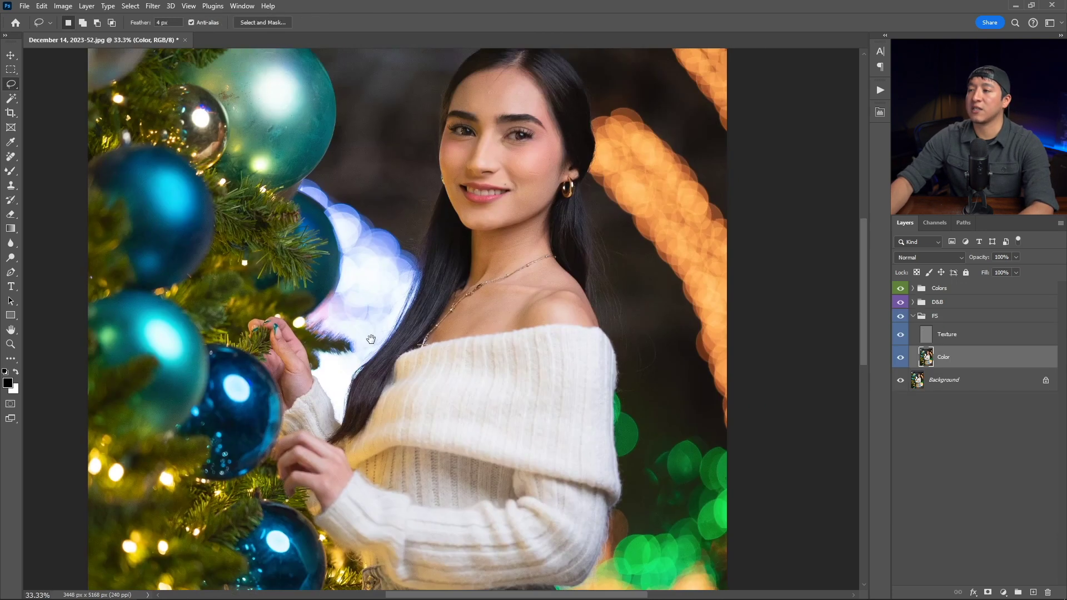
pyautogui.moveTo(416, 235); pyautogui.dragTo(417, 278)
pyautogui.hotkey('ctrl', '+')
pyautogui.moveTo(475, 254)
pyautogui.mouseDown()
pyautogui.moveTo(422, 299)
pyautogui.moveTo(419, 263)
pyautogui.mouseUp()
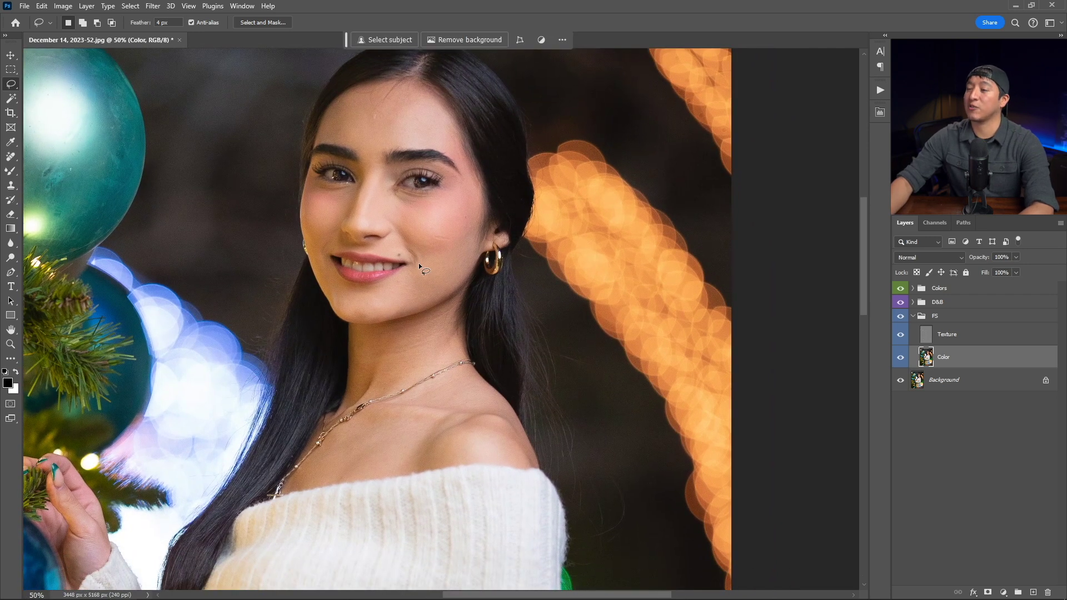
pyautogui.scroll(-1, 408, 281)
pyautogui.hscroll(1, 407, 281)
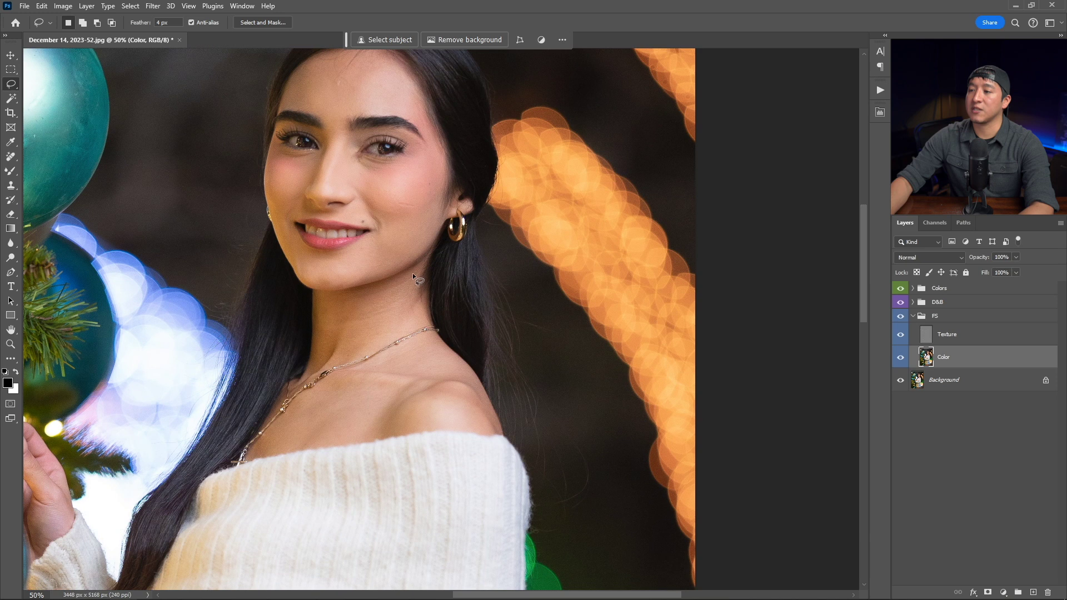
pyautogui.moveTo(412, 272); pyautogui.dragTo(386, 281)
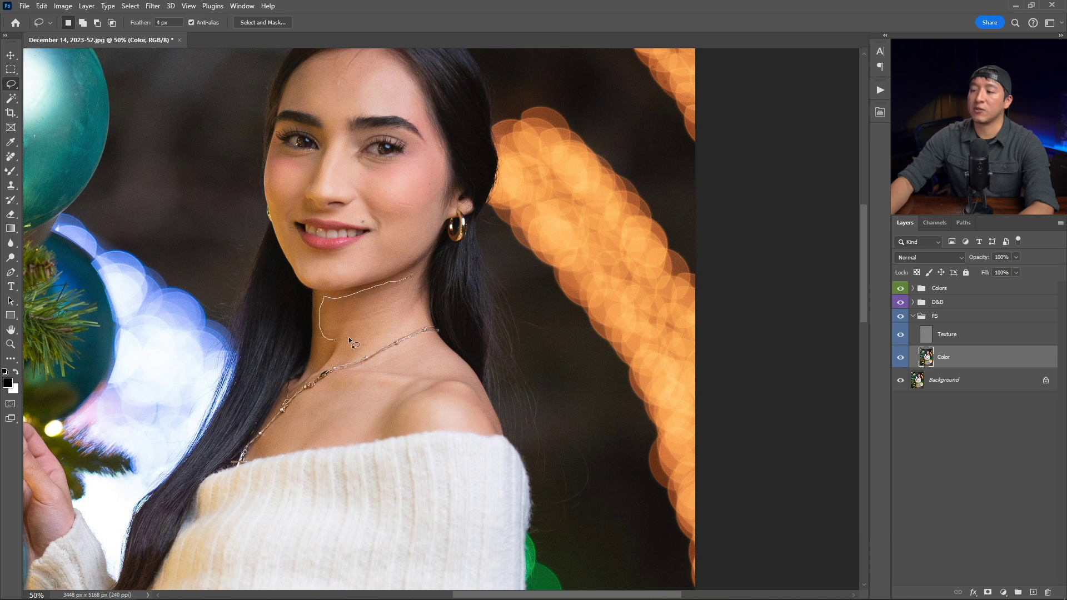
pyautogui.moveTo(419, 277); pyautogui.dragTo(418, 275)
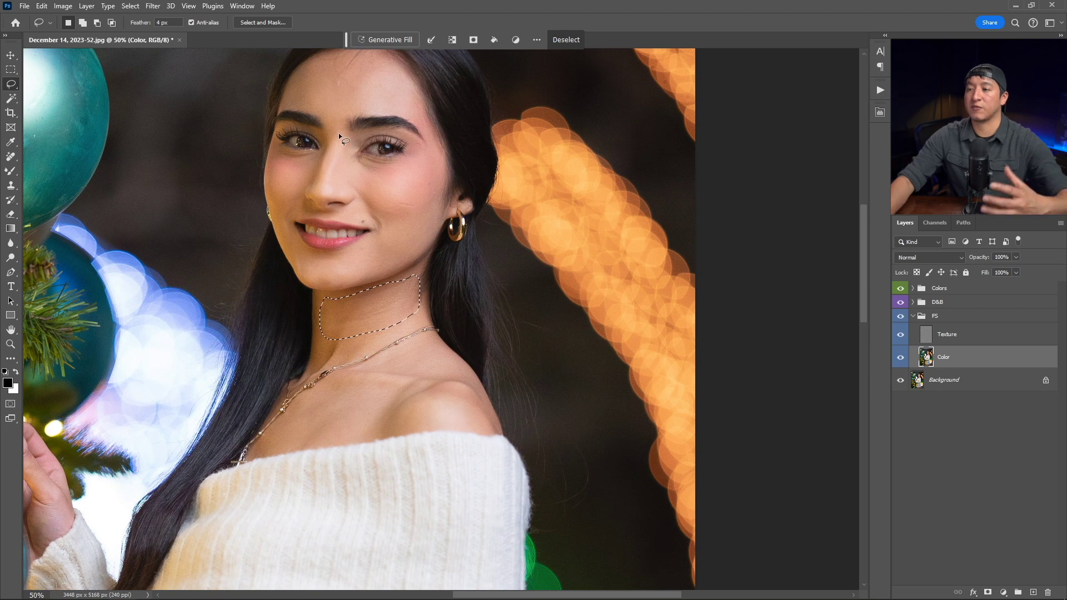
# Apply a 10-pixel Gaussian Blur to the neck selection, then deselect
pyautogui.click(153, 5)
pyautogui.moveTo(167, 148)
pyautogui.click(318, 190)
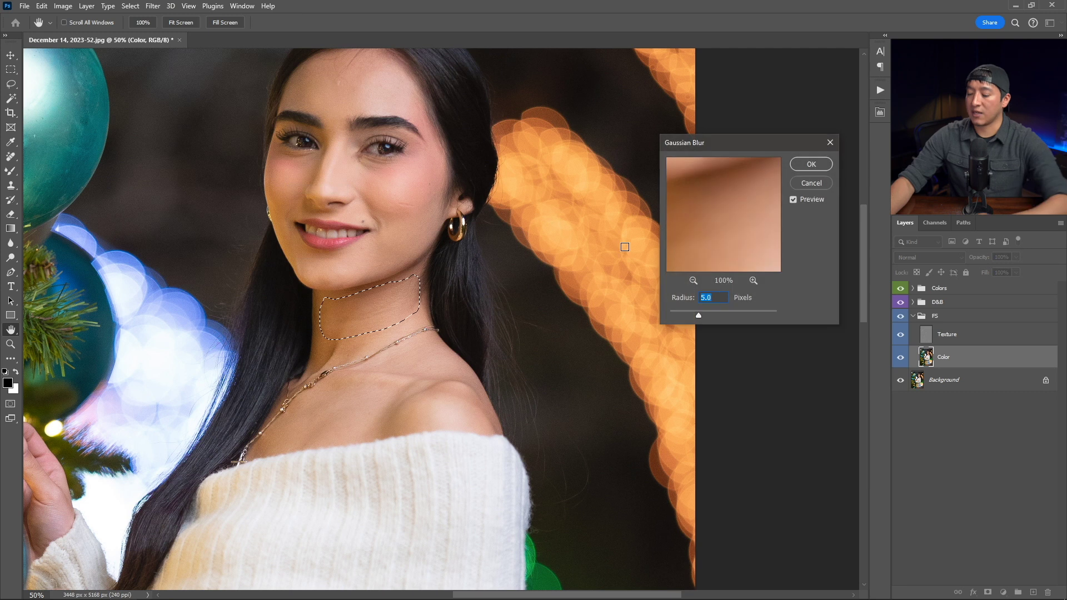
pyautogui.write('10')
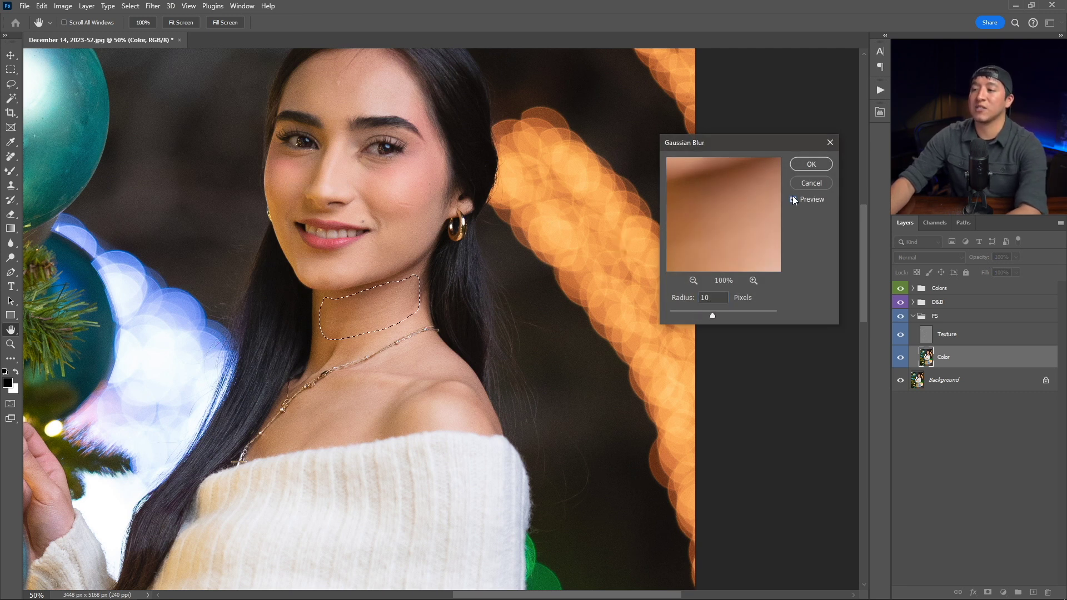
pyautogui.click(803, 168)
pyautogui.press('l')
pyautogui.hotkey('ctrl', 'd')
pyautogui.scroll(-3, 453, 277)
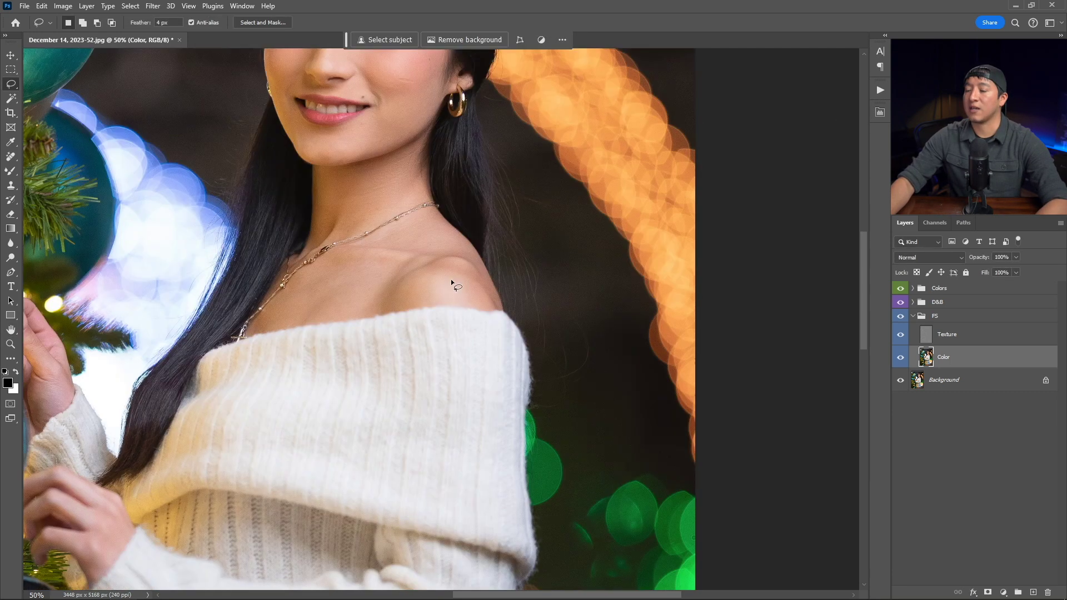
# Lasso the thigh, reapply the 10-pixel Gaussian Blur, and deselect
pyautogui.scroll(-3, 452, 279)
pyautogui.hscroll(-3, 298, 385)
pyautogui.scroll(-2, 519, 304)
pyautogui.scroll(-3, 519, 327)
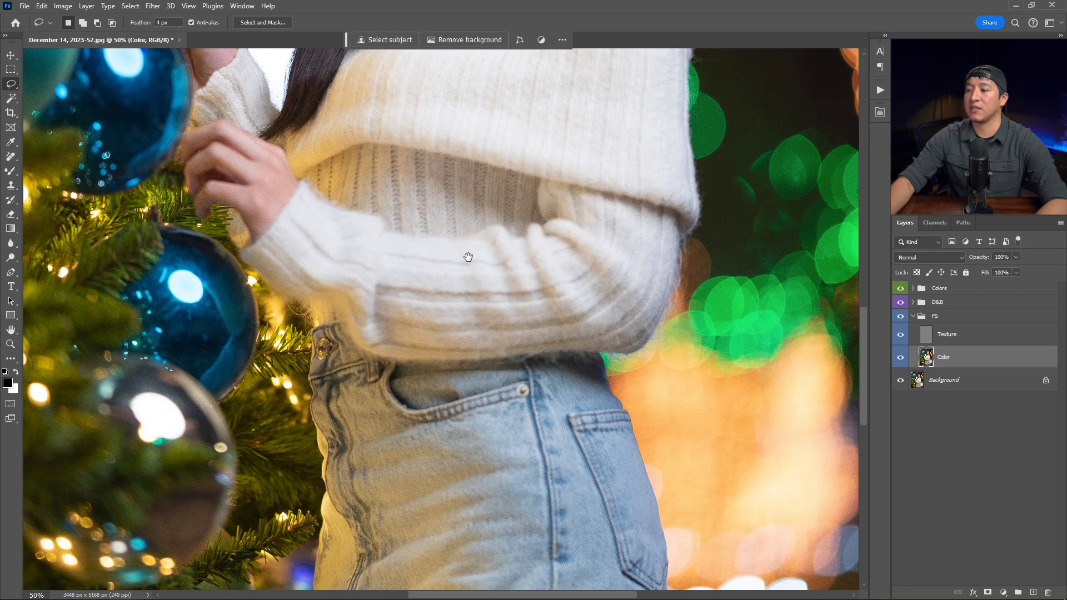
pyautogui.scroll(-8, 472, 257)
pyautogui.hscroll(3, 403, 262)
pyautogui.scroll(-1, 405, 311)
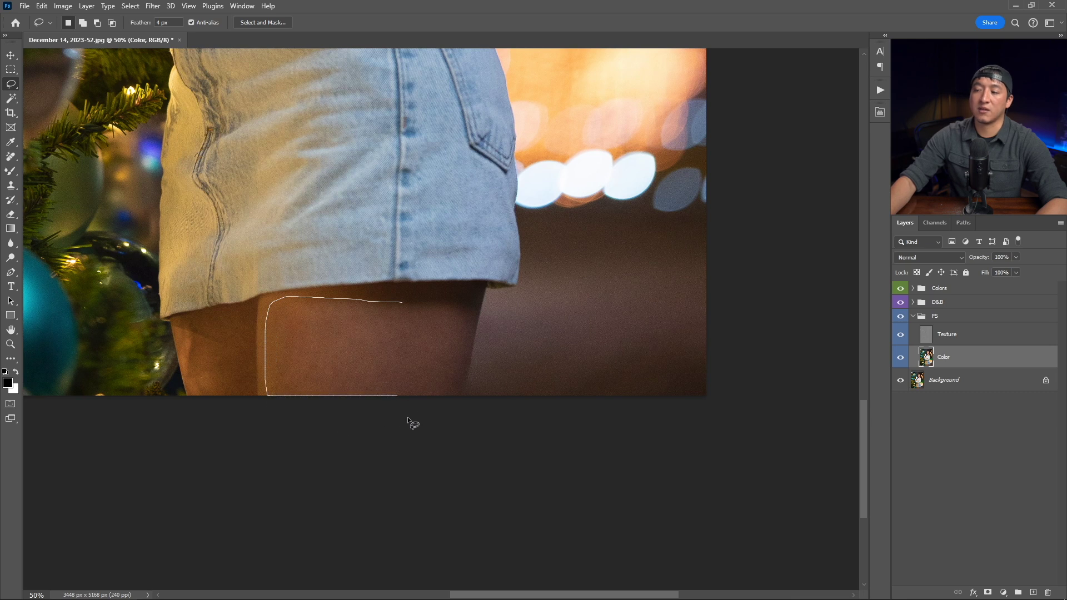
pyautogui.moveTo(449, 397); pyautogui.dragTo(474, 312)
pyautogui.hotkey('ctrl', 'alt', 'f')
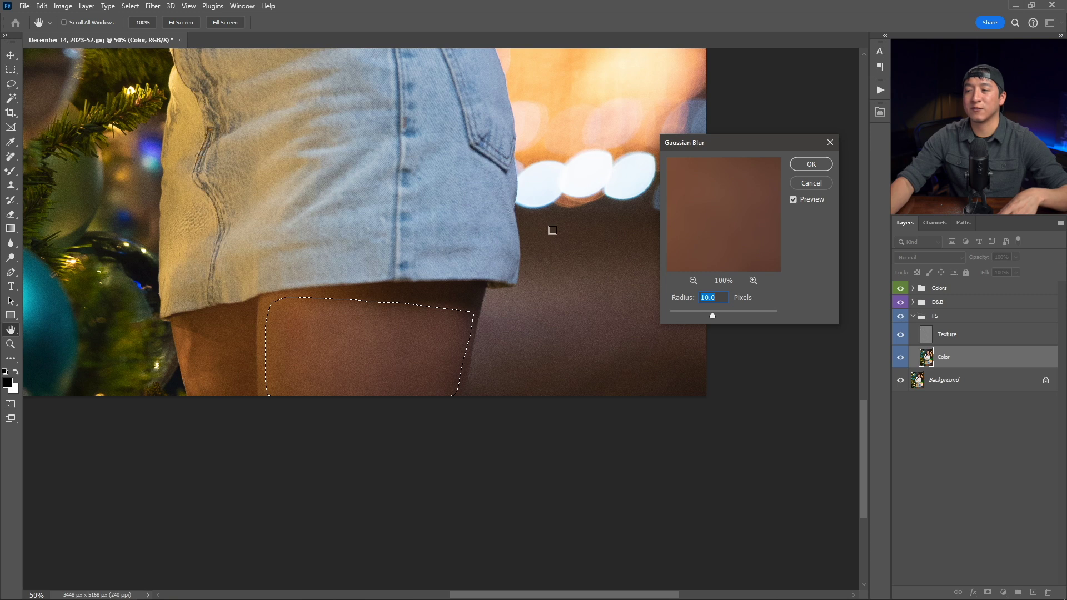
pyautogui.press('Return')
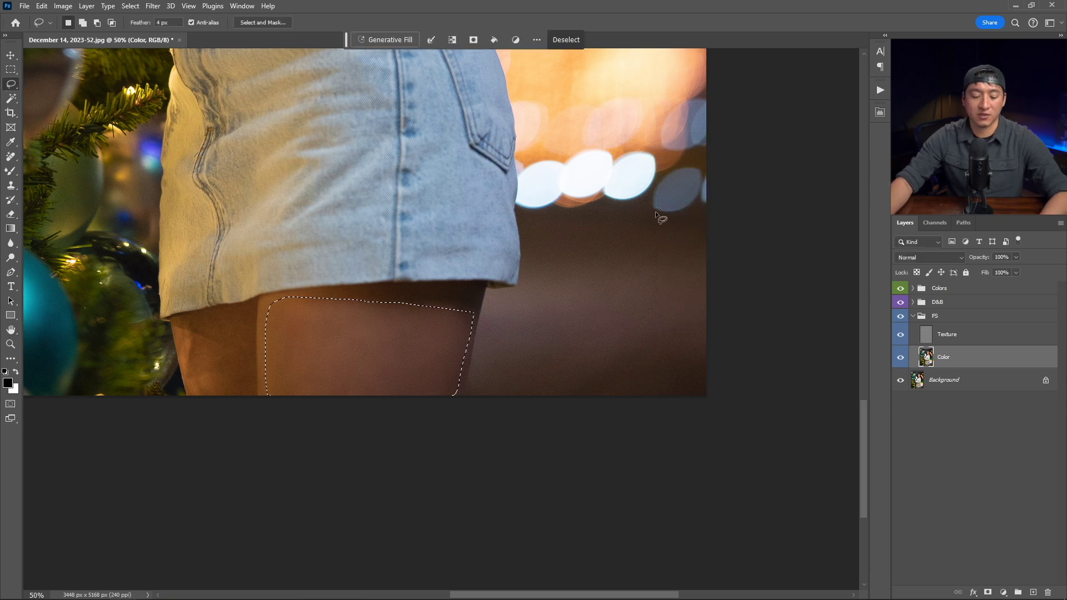
pyautogui.hotkey('ctrl', 'd')
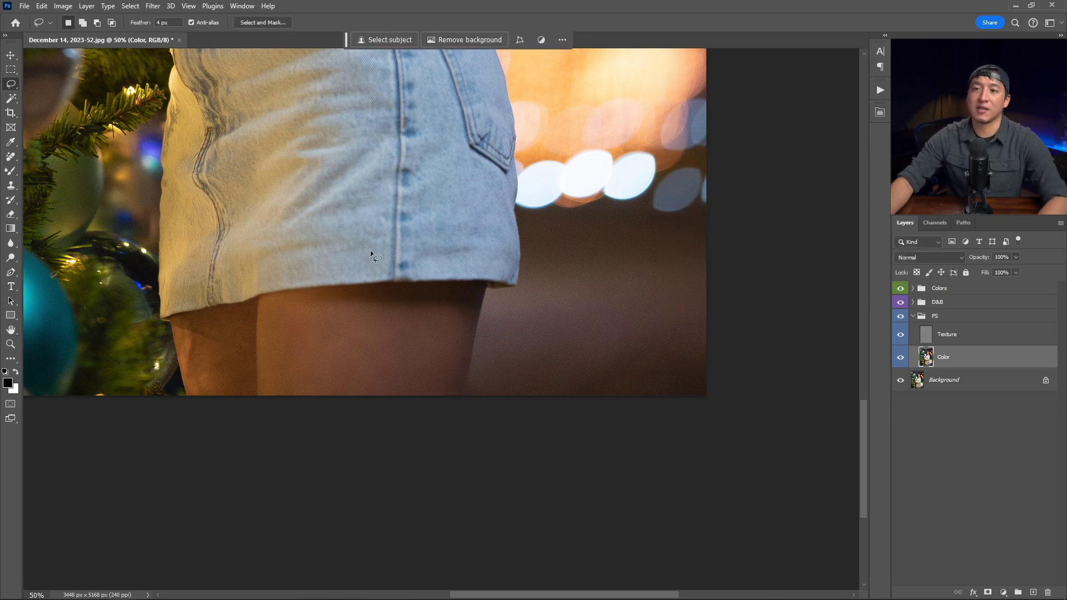
# Blend the thigh skin tone with Mixer Brush strokes at size 250
pyautogui.press('b')
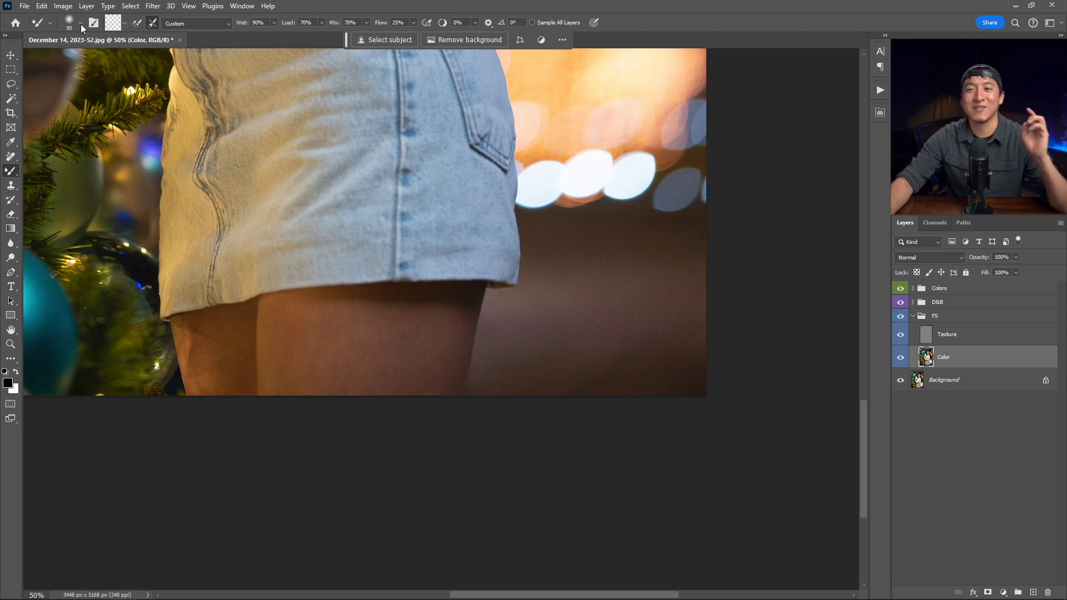
pyautogui.rightClick(8, 173)
pyautogui.click(75, 203)
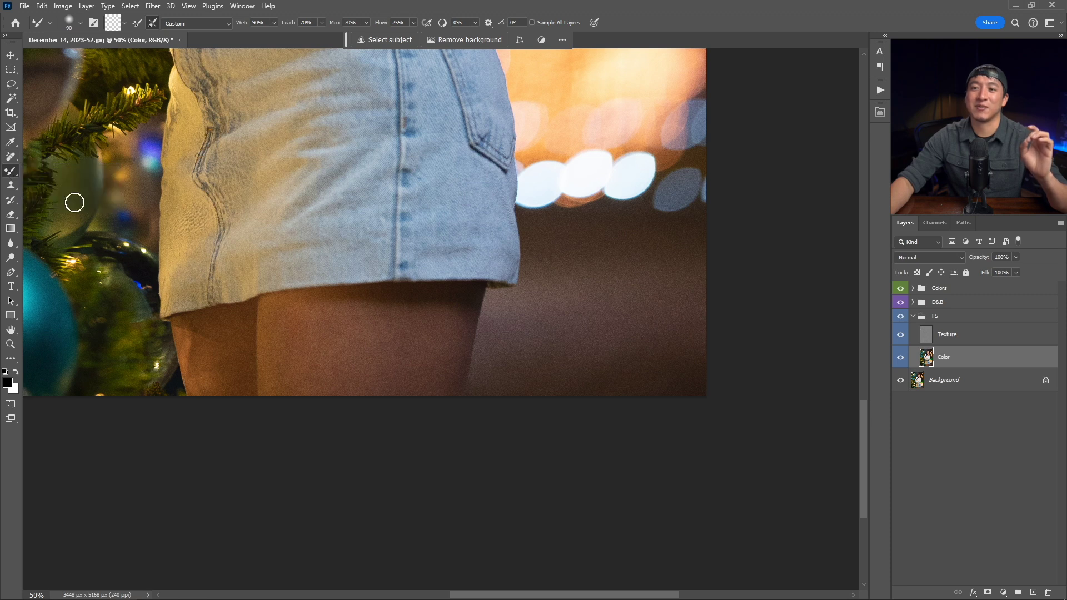
pyautogui.press(']')
pyautogui.press(']')
pyautogui.press(']')
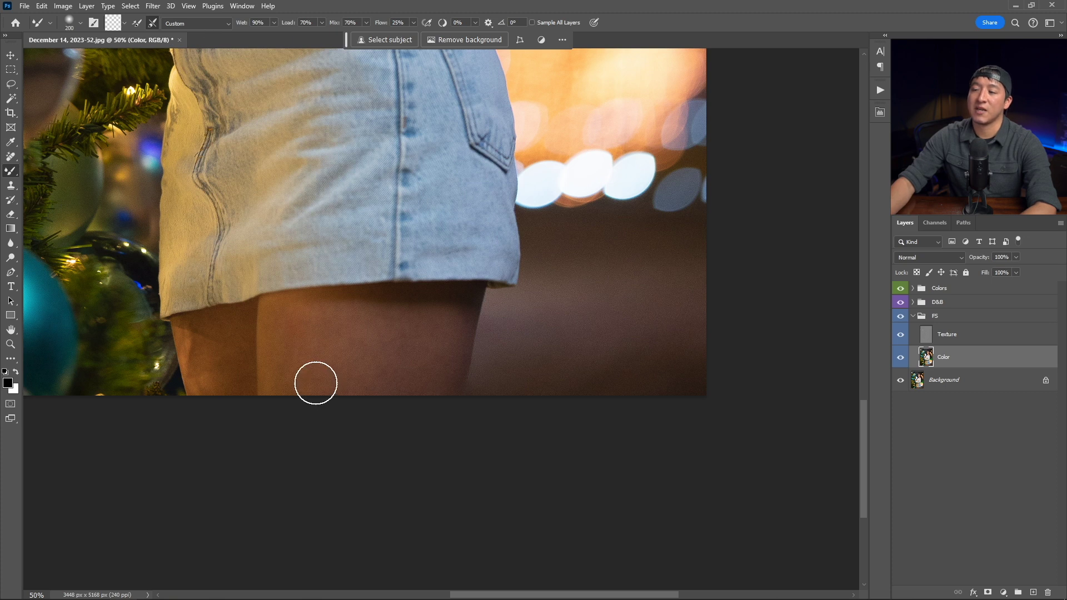
pyautogui.press(']')
pyautogui.press(']')
pyautogui.press(']')
pyautogui.press(']')
pyautogui.press(']')
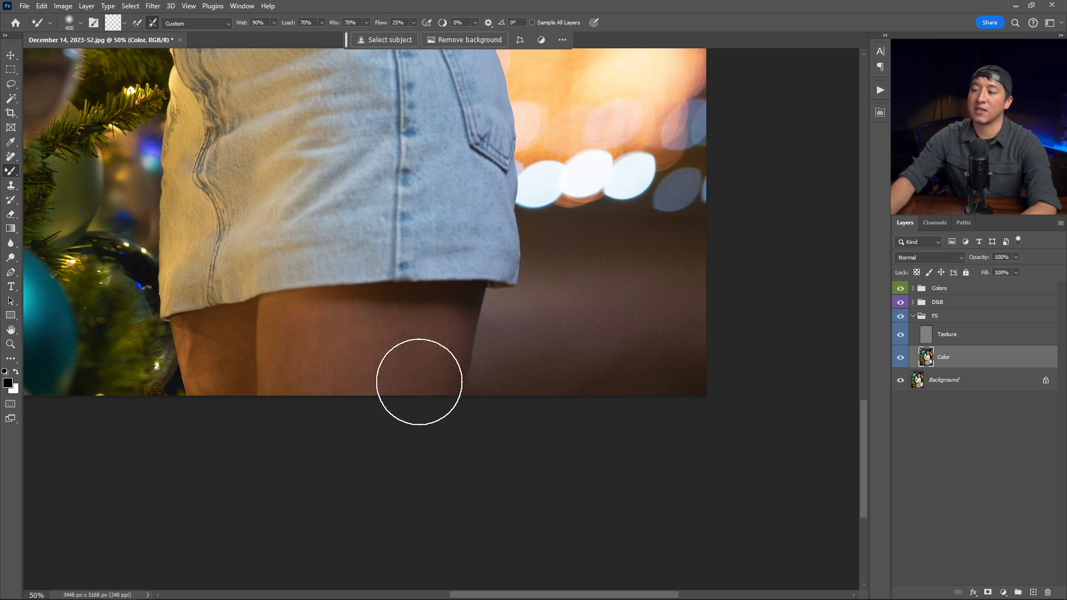
pyautogui.press('[')
pyautogui.press('[')
pyautogui.press('[')
pyautogui.moveTo(309, 344)
pyautogui.mouseDown()
pyautogui.moveTo(298, 315)
pyautogui.moveTo(293, 367)
pyautogui.moveTo(334, 334)
pyautogui.moveTo(392, 312)
pyautogui.moveTo(402, 337)
pyautogui.moveTo(407, 328)
pyautogui.moveTo(304, 359)
pyautogui.moveTo(294, 335)
pyautogui.moveTo(280, 388)
pyautogui.moveTo(292, 344)
pyautogui.moveTo(377, 328)
pyautogui.moveTo(411, 346)
pyautogui.moveTo(226, 355)
pyautogui.moveTo(199, 346)
pyautogui.moveTo(202, 382)
pyautogui.moveTo(218, 408)
pyautogui.moveTo(216, 341)
pyautogui.moveTo(241, 354)
pyautogui.moveTo(245, 380)
pyautogui.moveTo(309, 358)
pyautogui.moveTo(294, 320)
pyautogui.moveTo(291, 389)
pyautogui.moveTo(288, 352)
pyautogui.moveTo(314, 361)
pyautogui.mouseUp()
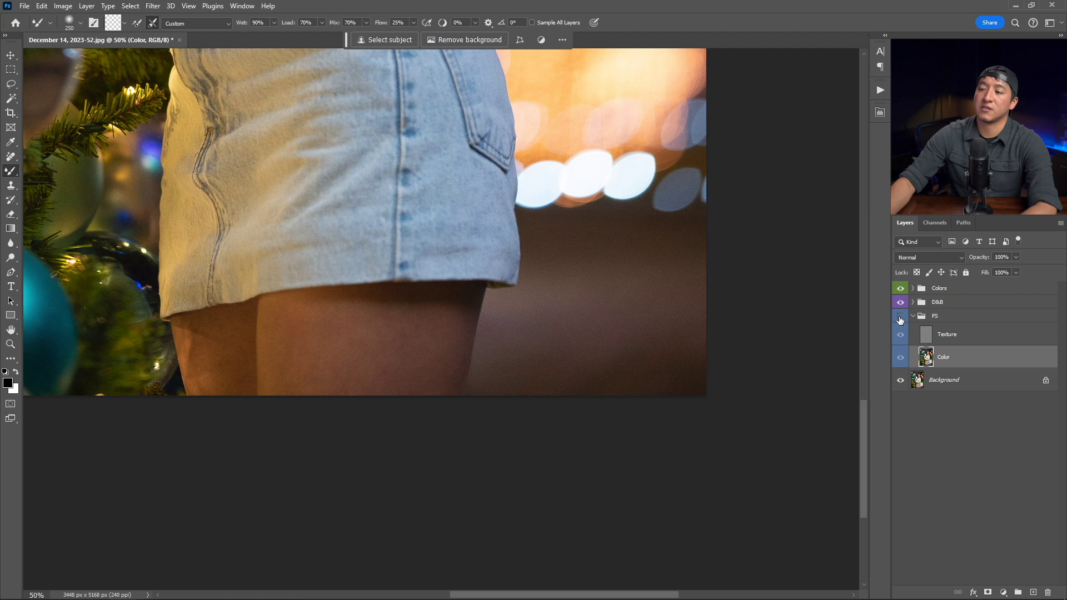
pyautogui.hotkey('ctrl', '-')
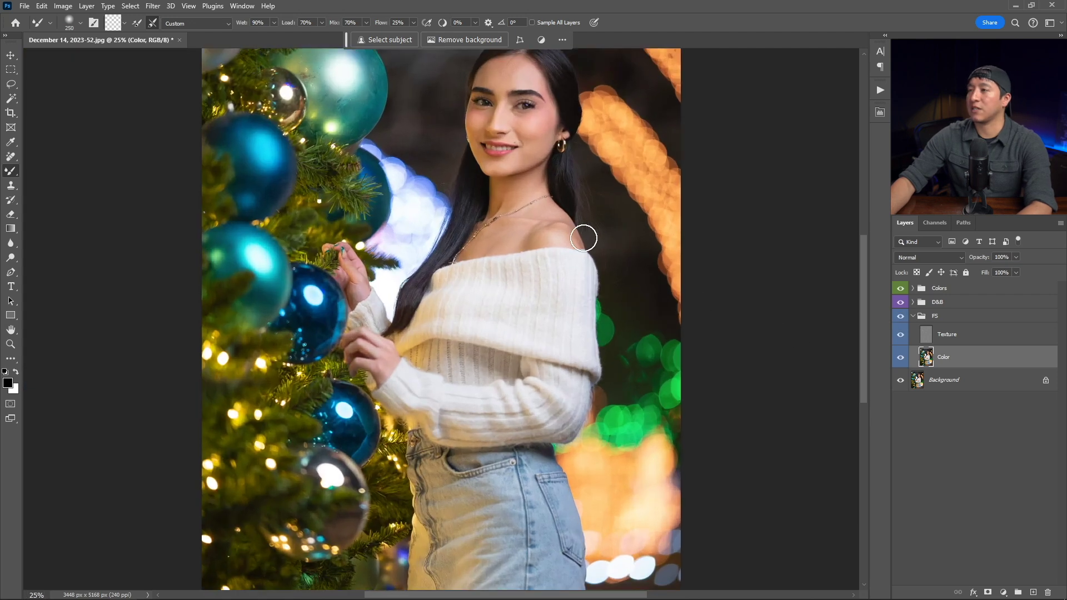
pyautogui.moveTo(583, 238); pyautogui.dragTo(437, 350)
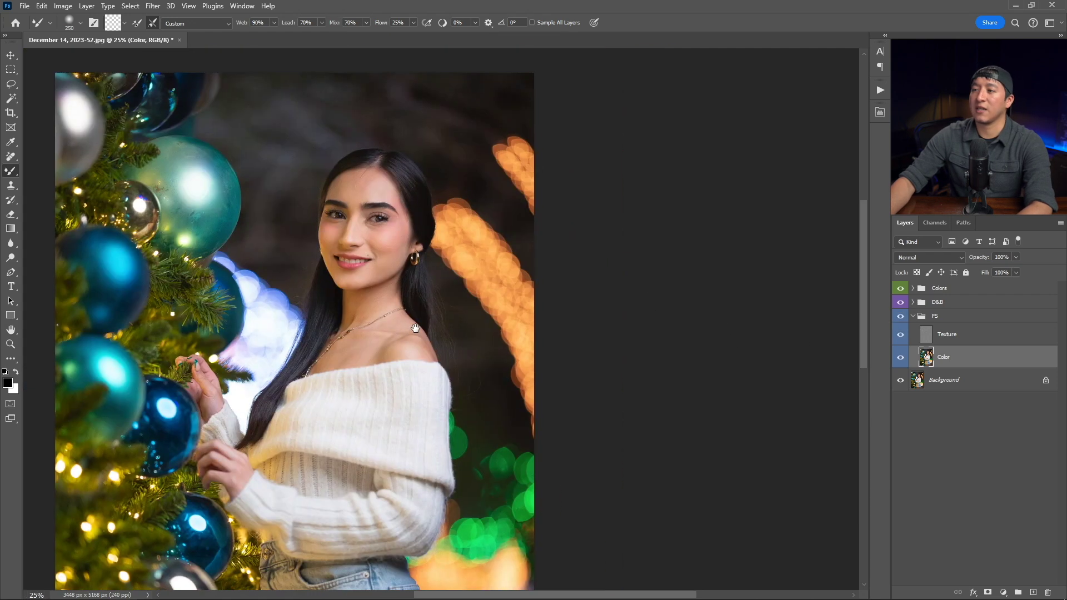
# Collapse the FS group, expand the D&B group, and inspect the face close up
pyautogui.hotkey('ctrl', '0')
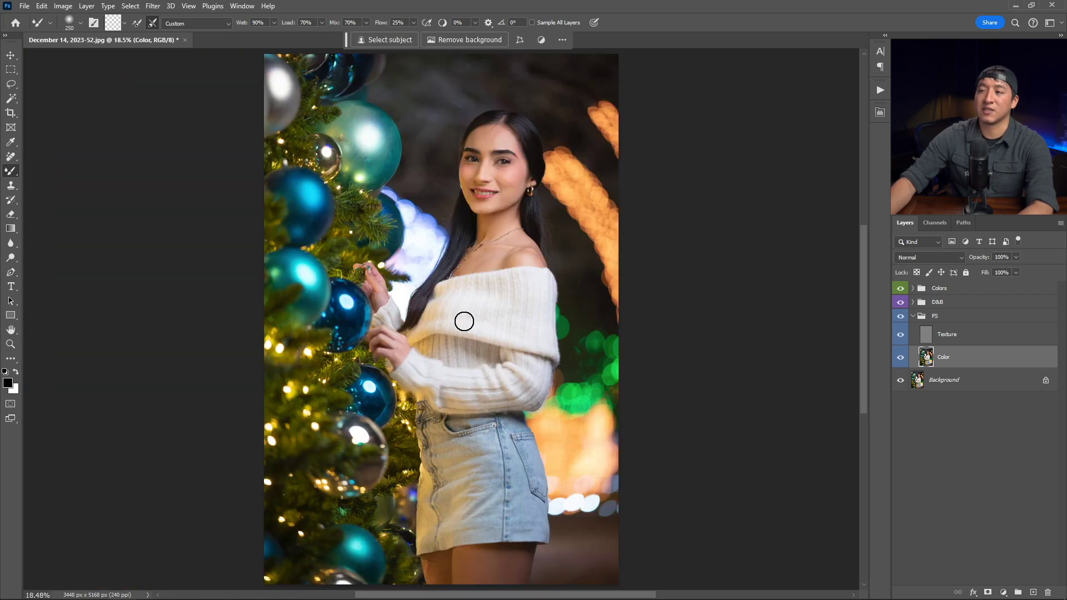
pyautogui.click(913, 317)
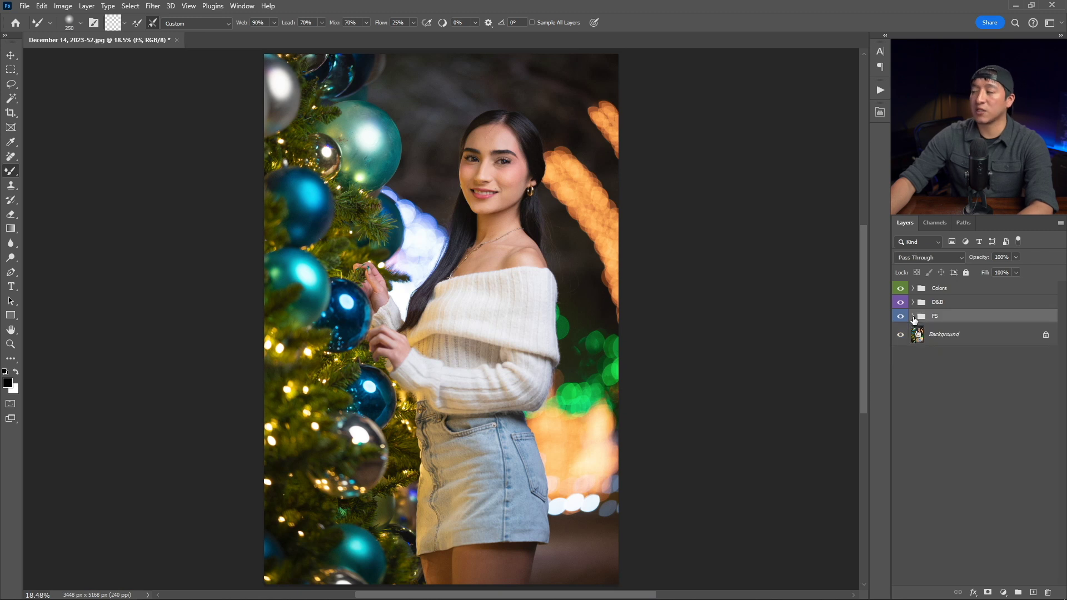
pyautogui.click(913, 302)
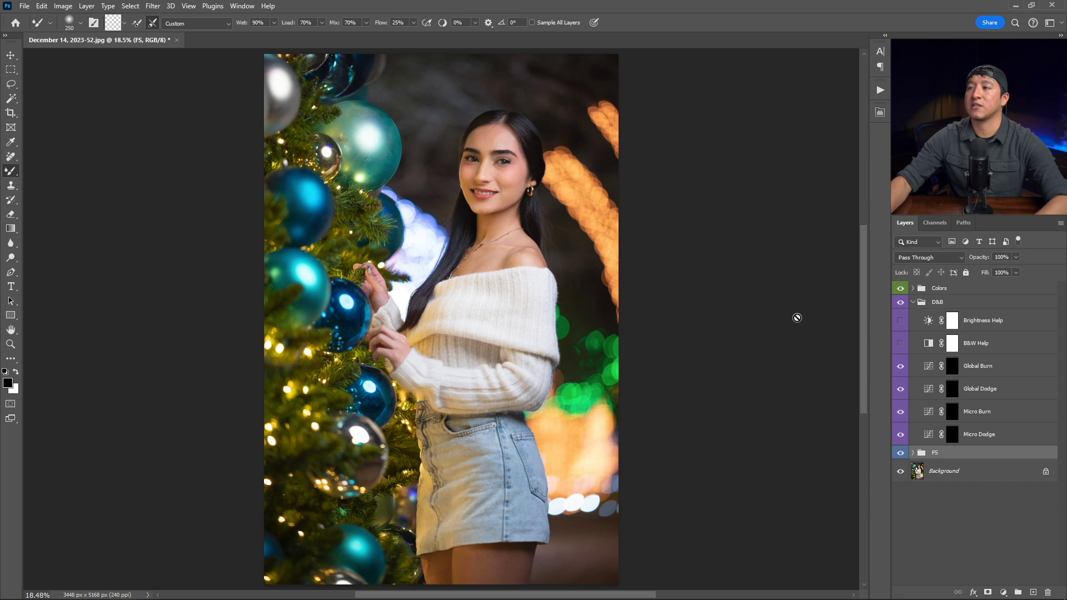
pyautogui.hotkey('ctrl', '+')
pyautogui.hotkey('ctrl', '+')
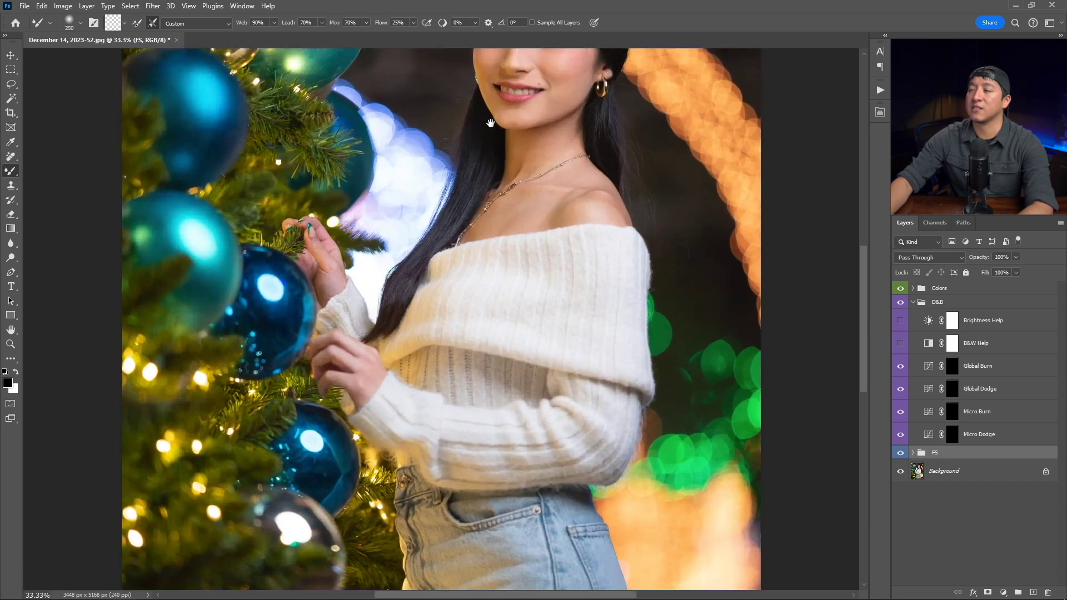
pyautogui.moveTo(490, 123); pyautogui.dragTo(383, 348)
pyautogui.hotkey('ctrl', '+')
pyautogui.hotkey('ctrl', '+')
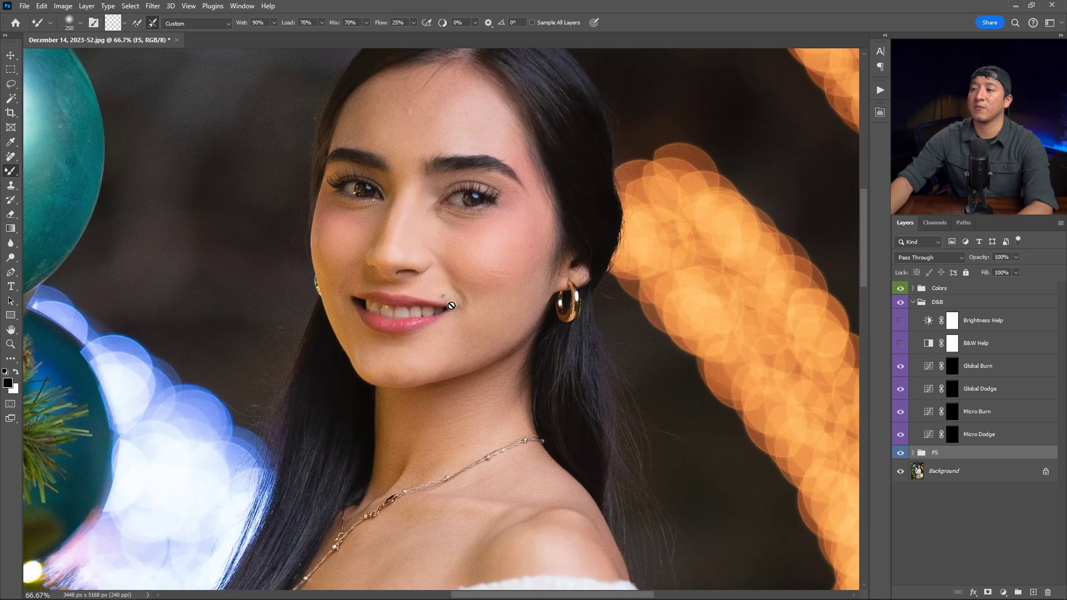
pyautogui.hotkey('ctrl', '0')
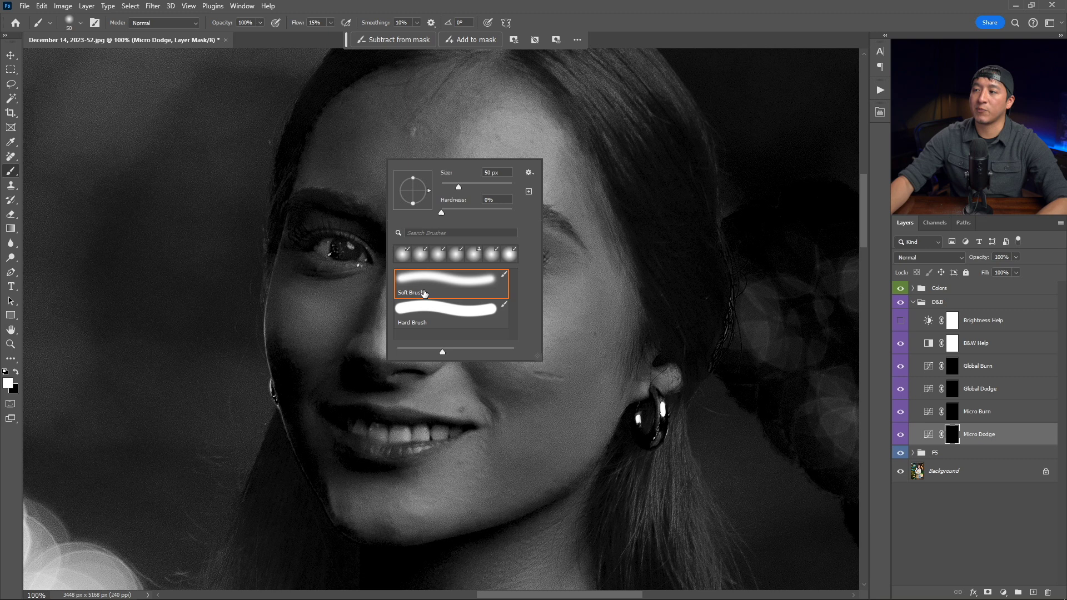
# Set the brush flow to 1% and enlarge the brush for micro dodging the face
pyautogui.click(331, 23)
pyautogui.moveTo(330, 34); pyautogui.dragTo(323, 34)
pyautogui.rightClick(424, 240)
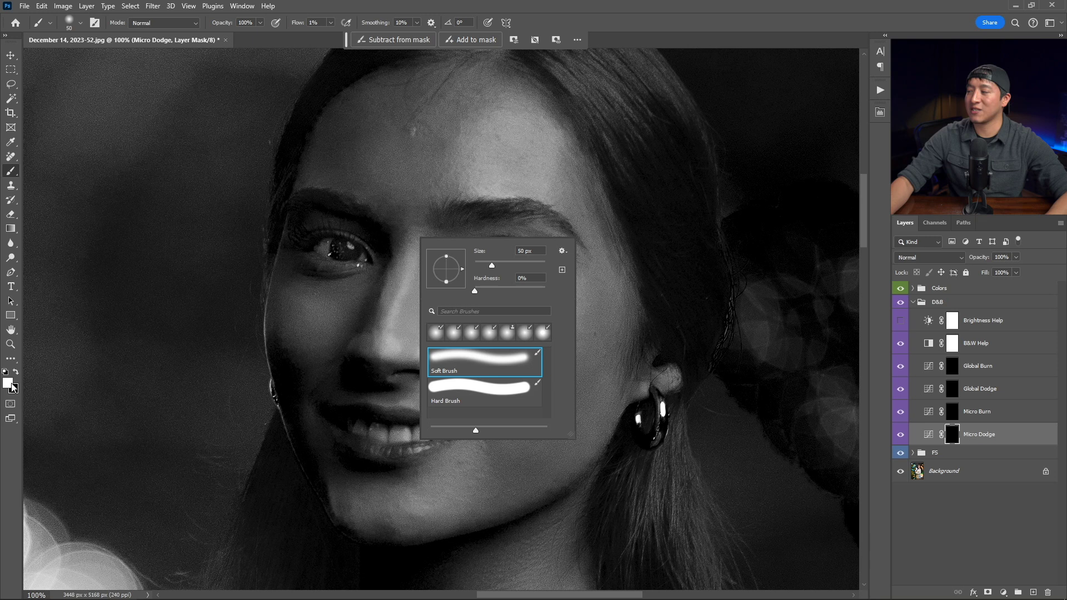
pyautogui.click(953, 435)
pyautogui.press(']')
pyautogui.press(']')
pyautogui.press(']')
pyautogui.press(']')
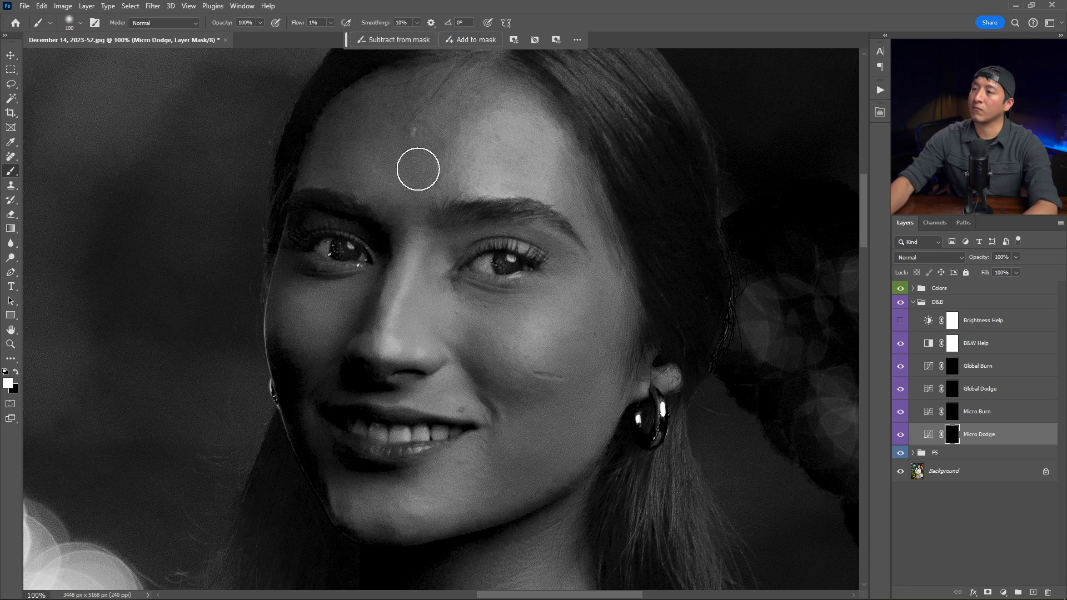
# Turn off B&W Help and set the Micro Dodge layer to 70% opacity, comparing before and after
pyautogui.click(900, 343)
pyautogui.click(899, 438)
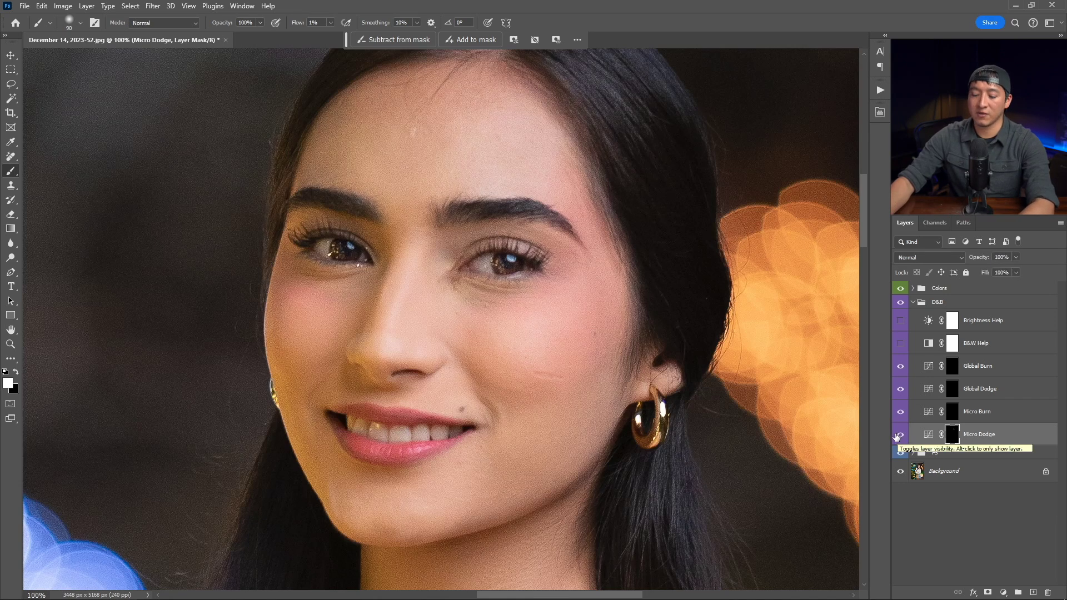
pyautogui.hotkey('ctrl', '-')
pyautogui.hotkey('ctrl', '-')
pyautogui.click(898, 435)
pyautogui.click(899, 436)
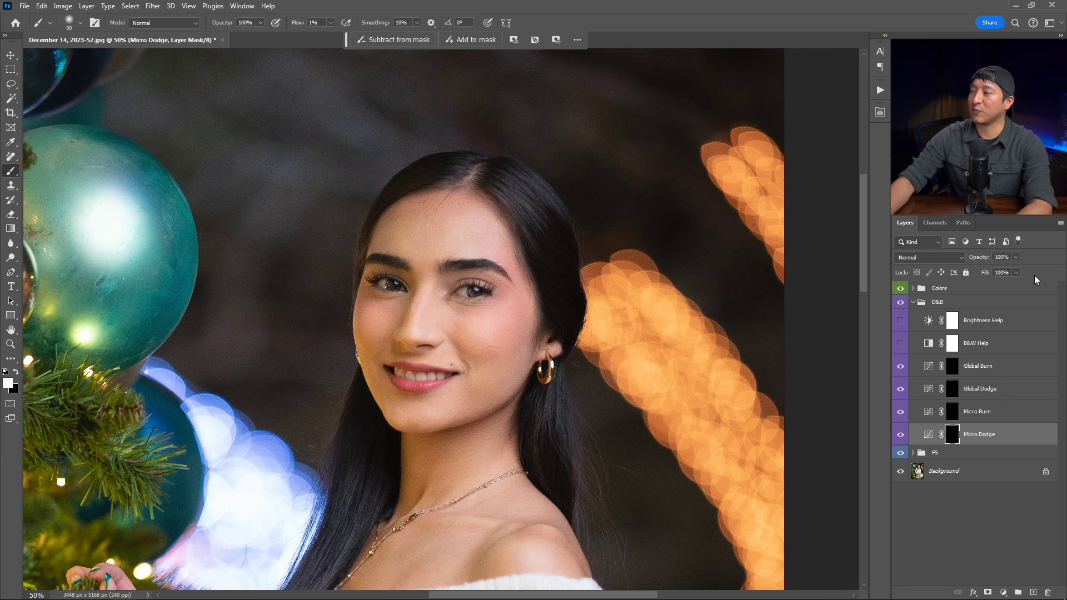
pyautogui.click(1017, 257)
pyautogui.moveTo(1002, 271); pyautogui.dragTo(1000, 271)
pyautogui.click(901, 435)
pyautogui.click(901, 435)
# Select the Global Dodge layer's mask and enlarge the brush for broad dodging
pyautogui.hotkey('ctrl', '0')
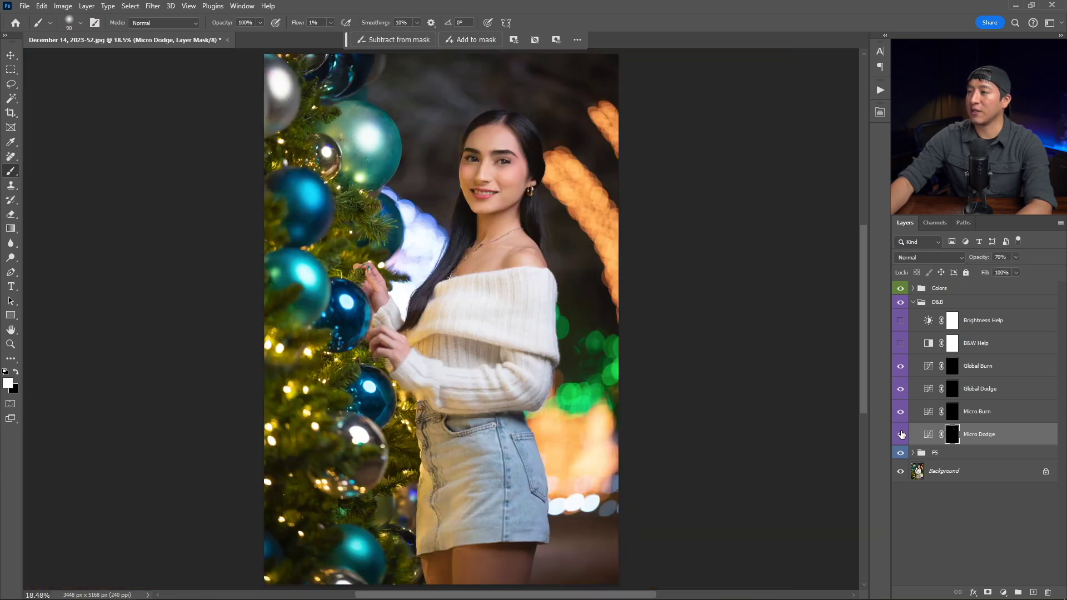
pyautogui.scroll(2, 603, 269)
pyautogui.scroll(-4, 617, 278)
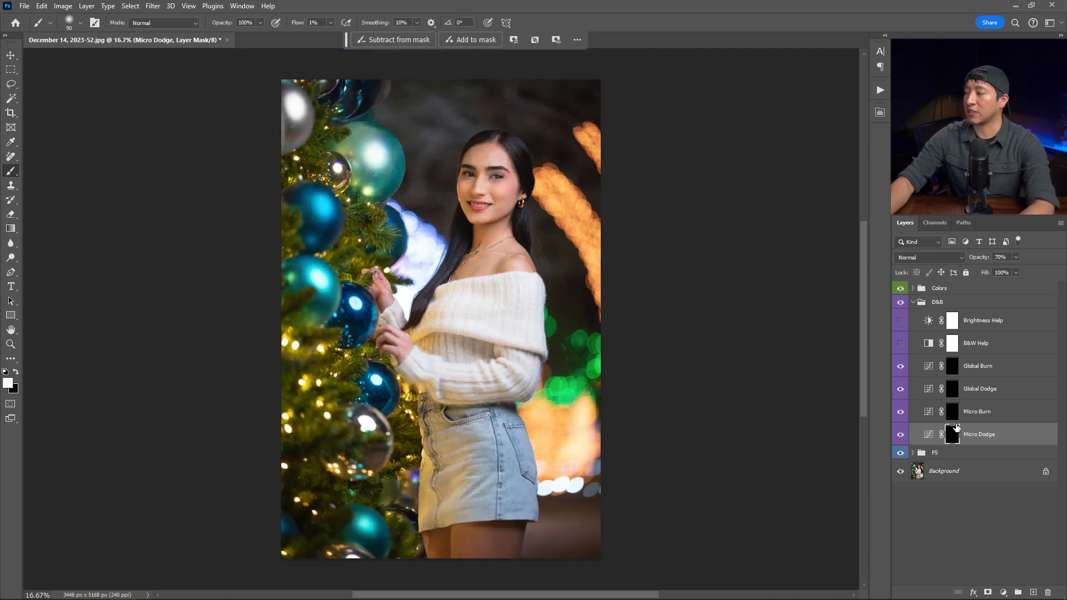
pyautogui.click(957, 393)
pyautogui.press(']')
pyautogui.press(']')
pyautogui.press(']')
pyautogui.press(']')
pyautogui.press(']')
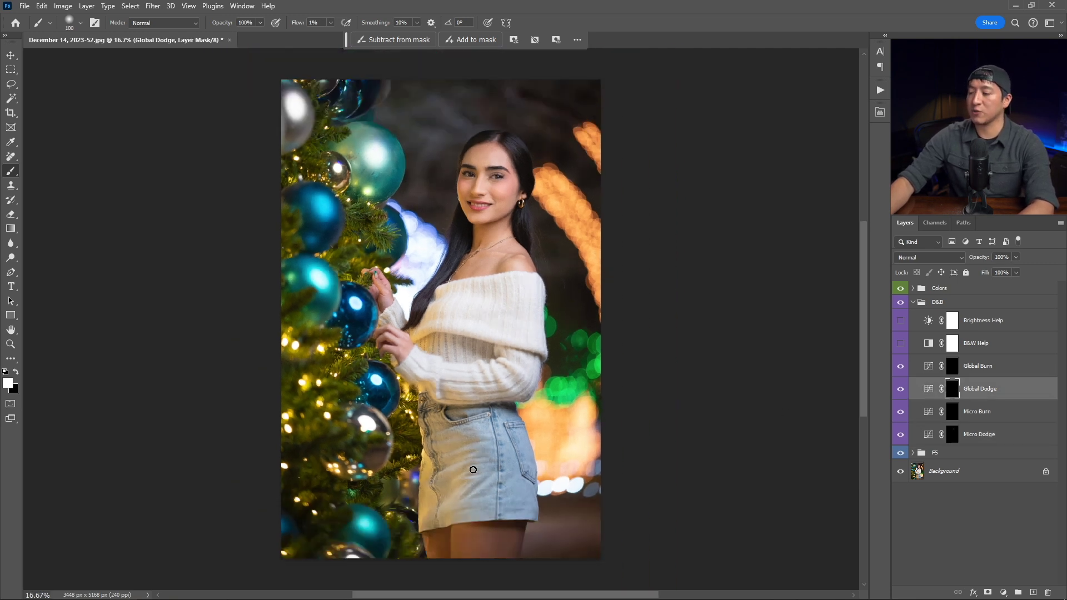
# Compare Global Dodge on and off, then lower its opacity to about 64%
pyautogui.press(']')
pyautogui.press(']')
pyautogui.press(']')
pyautogui.press(']')
pyautogui.press(']')
pyautogui.press(']')
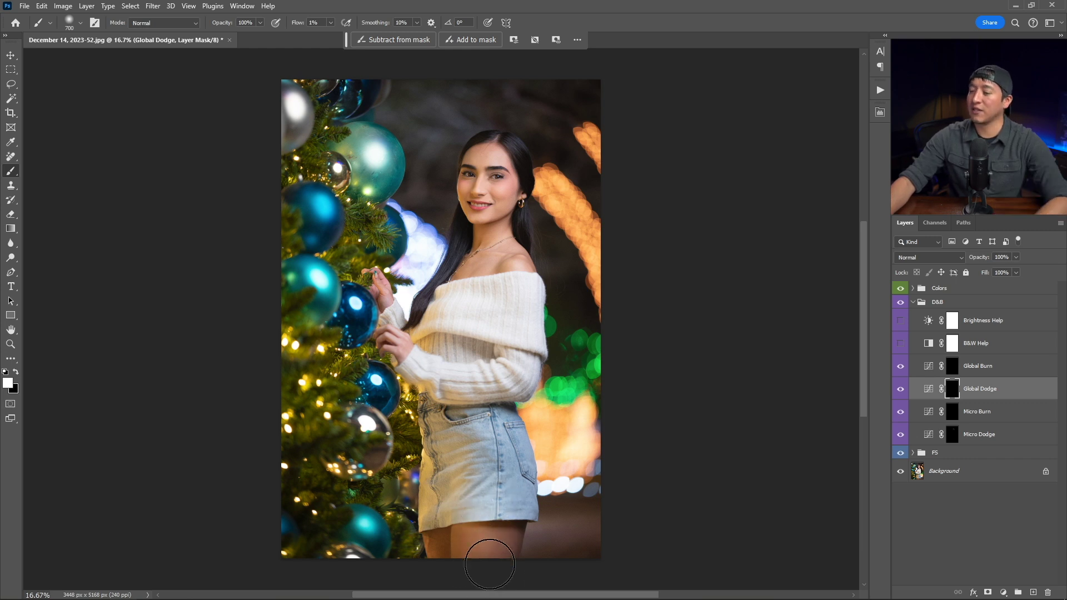
pyautogui.click(899, 389)
pyautogui.click(899, 389)
pyautogui.click(1016, 256)
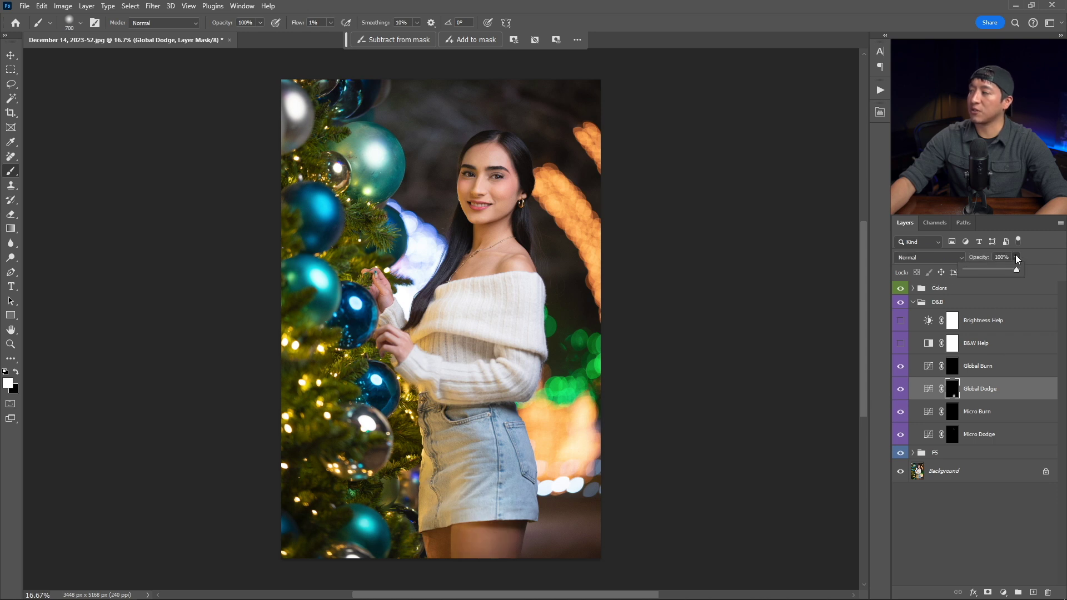
pyautogui.click(999, 270)
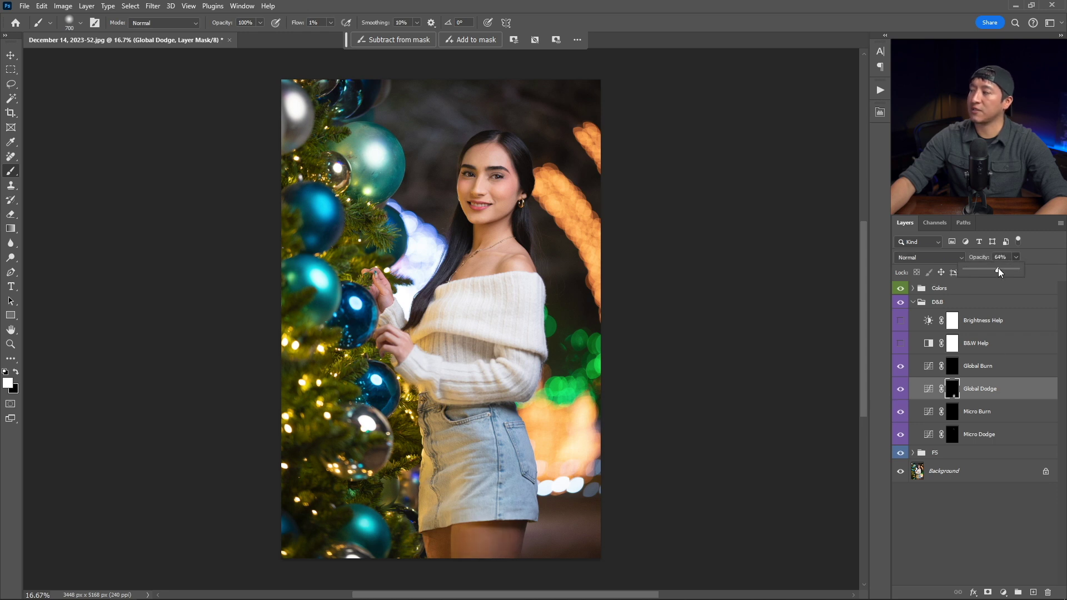
# Brush darkening over the thigh on the Global Burn mask, comparing Global Burn and D&B visibility
pyautogui.click(952, 365)
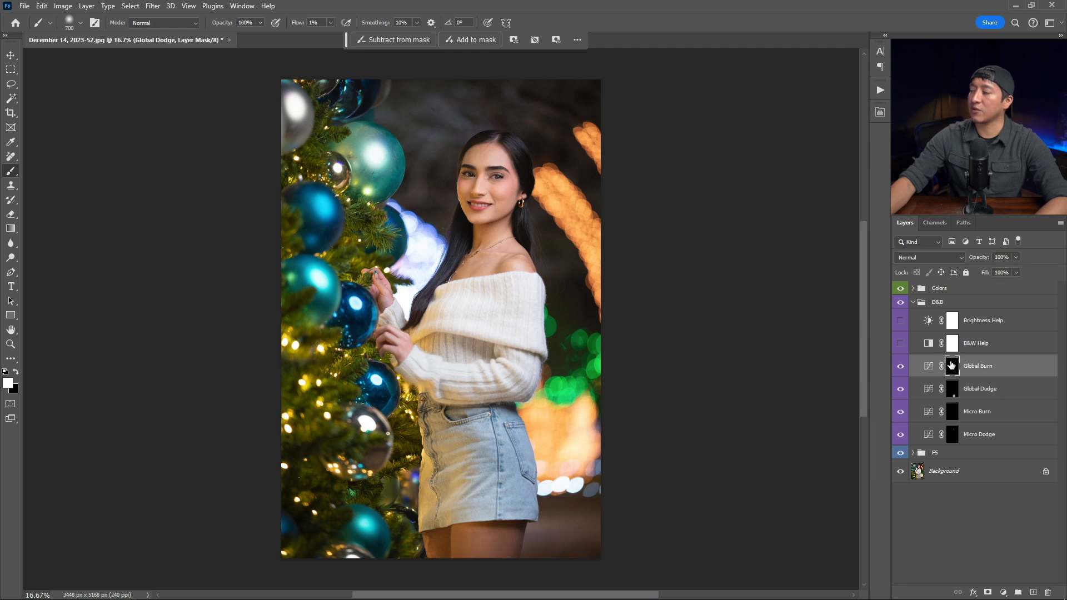
pyautogui.press('[')
pyautogui.press('[')
pyautogui.press('[')
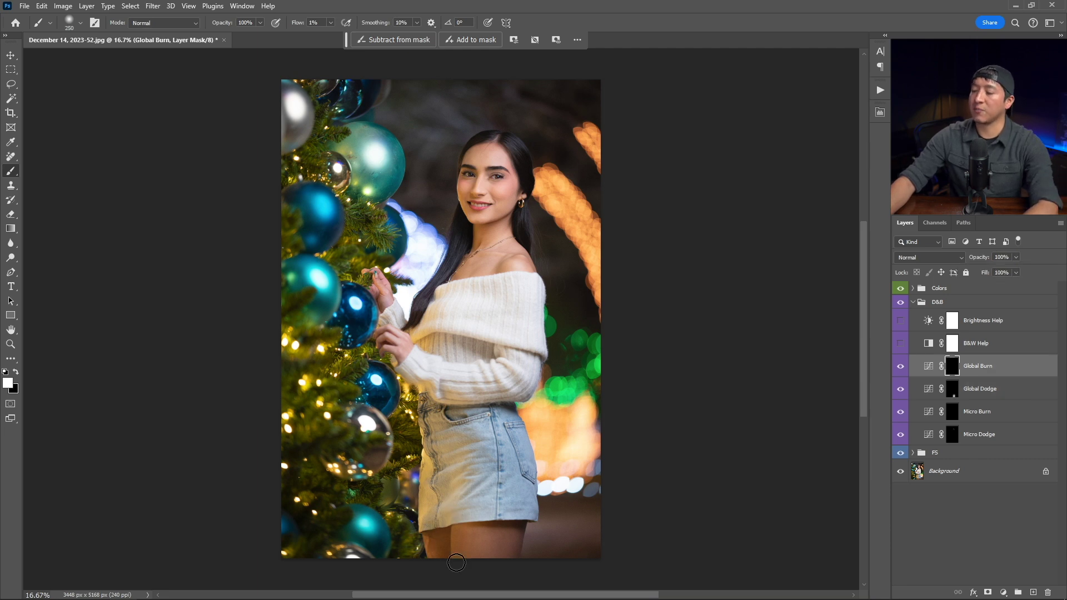
pyautogui.moveTo(453, 532)
pyautogui.mouseDown()
pyautogui.moveTo(514, 561)
pyautogui.moveTo(508, 526)
pyautogui.mouseUp()
pyautogui.press(']')
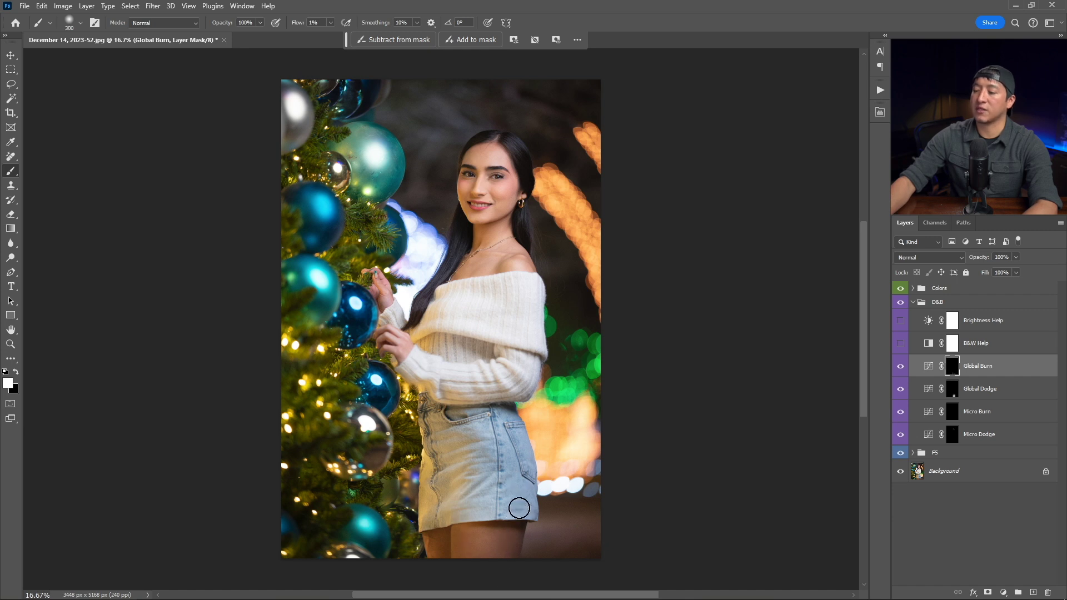
pyautogui.click(900, 367)
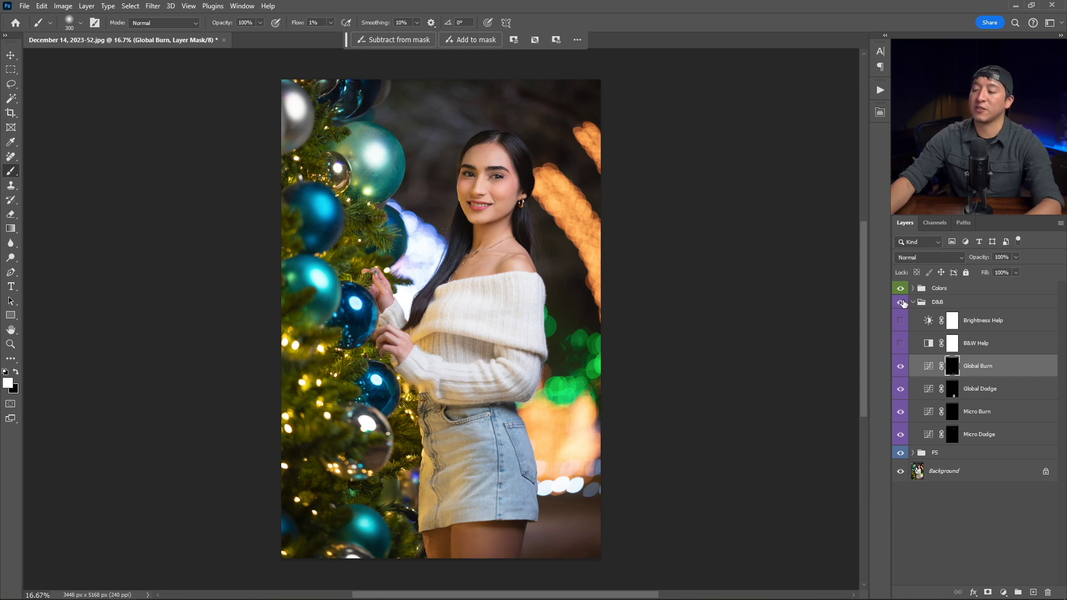
pyautogui.click(901, 302)
pyautogui.click(901, 302)
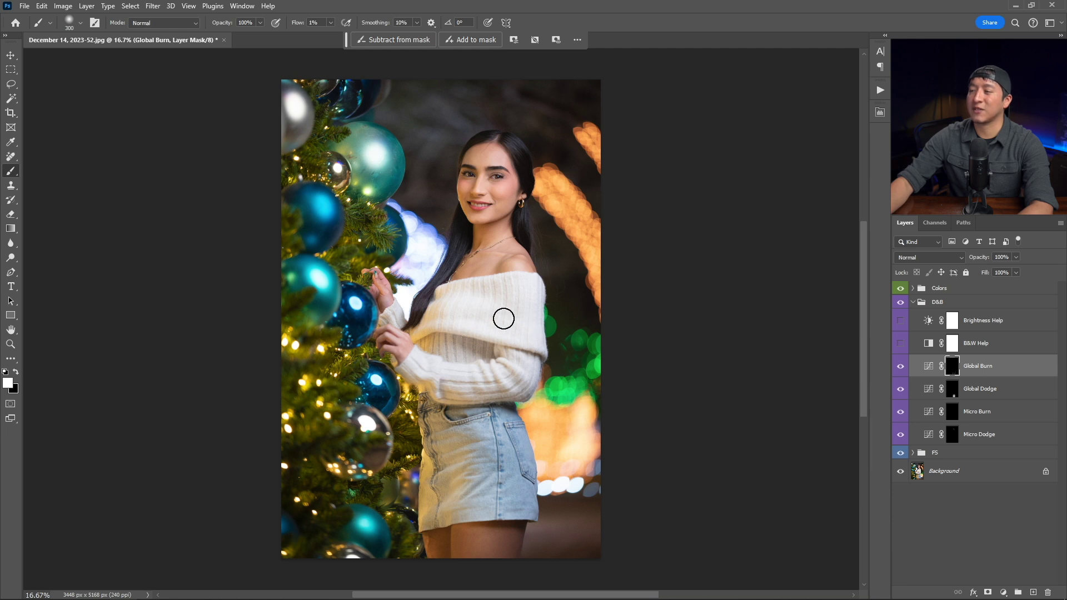
pyautogui.press('[')
pyautogui.press('[')
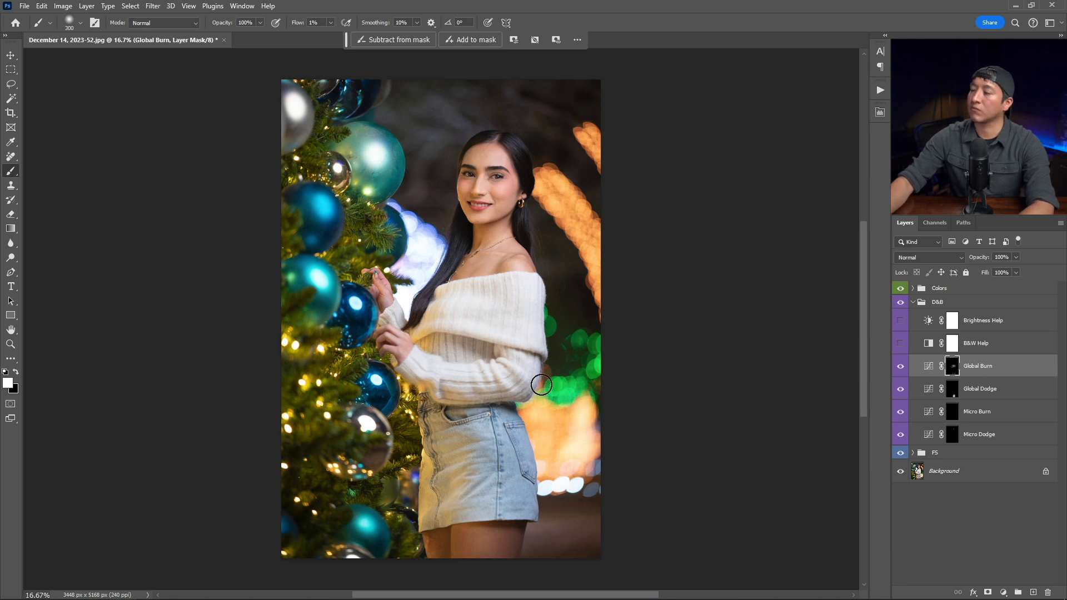
pyautogui.click(901, 365)
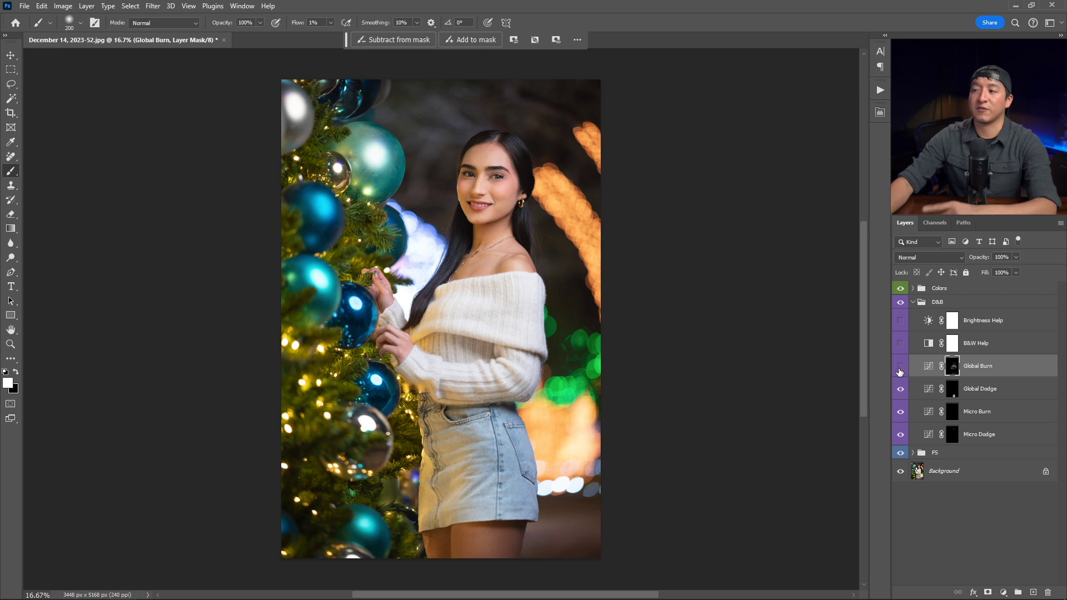
pyautogui.click(901, 367)
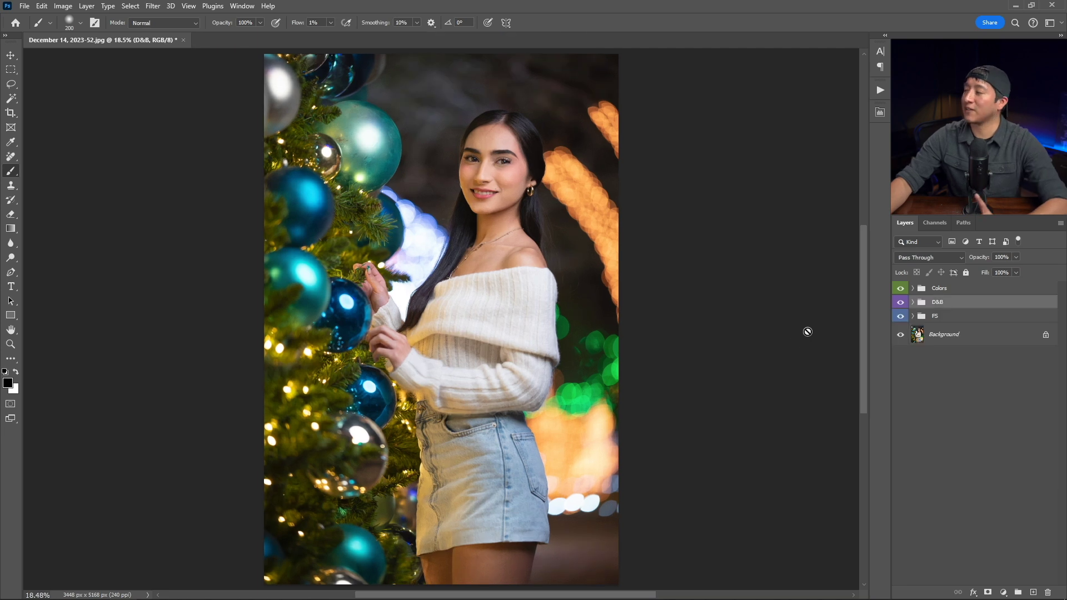
# Expand the Colors group and delete the Final Tones layer
pyautogui.click(913, 289)
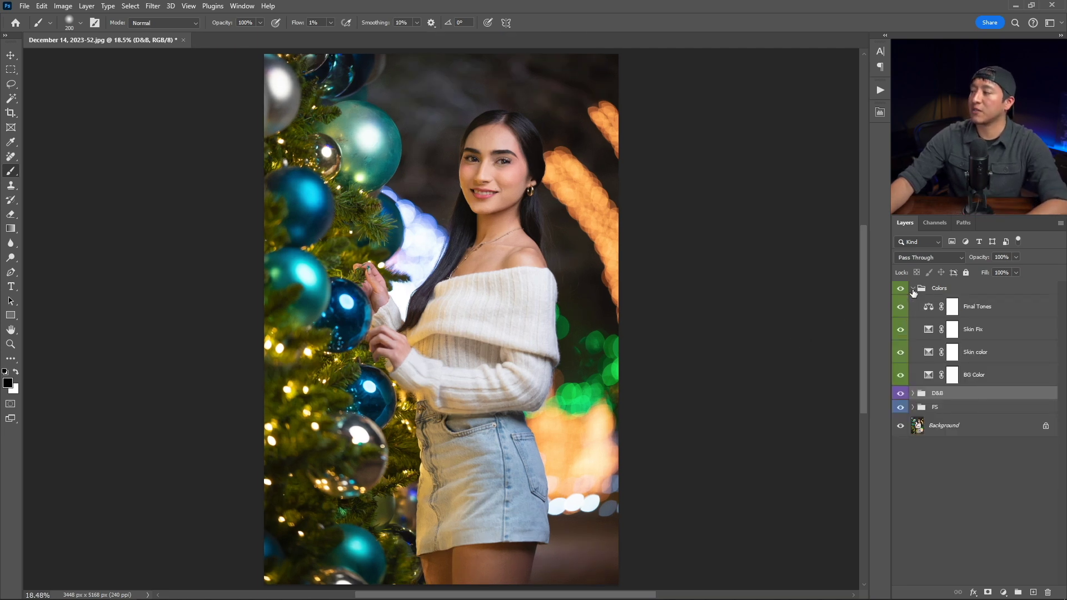
pyautogui.click(974, 311)
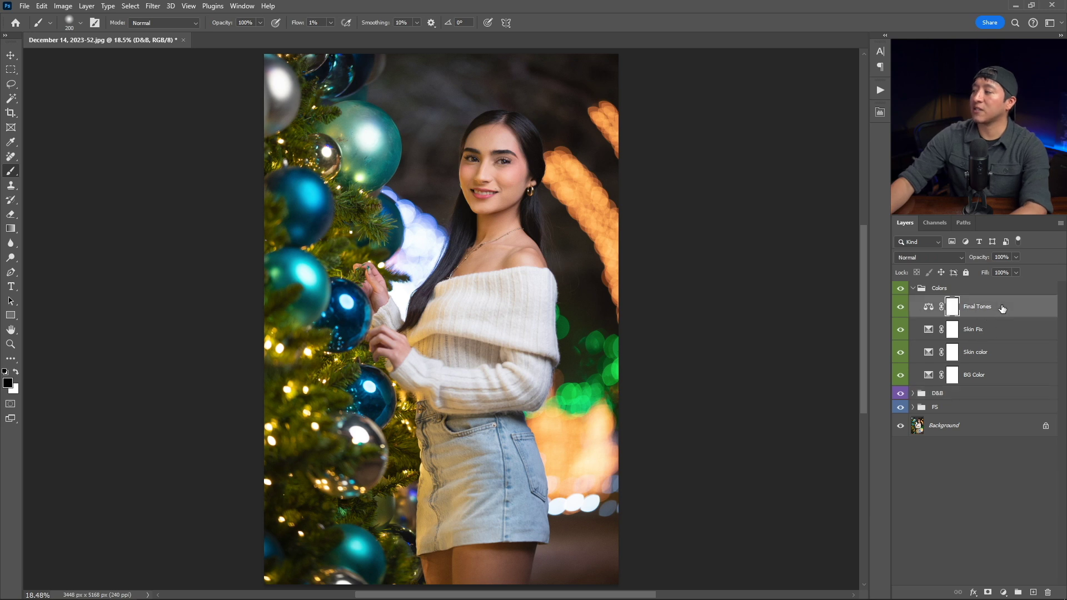
pyautogui.press('Delete')
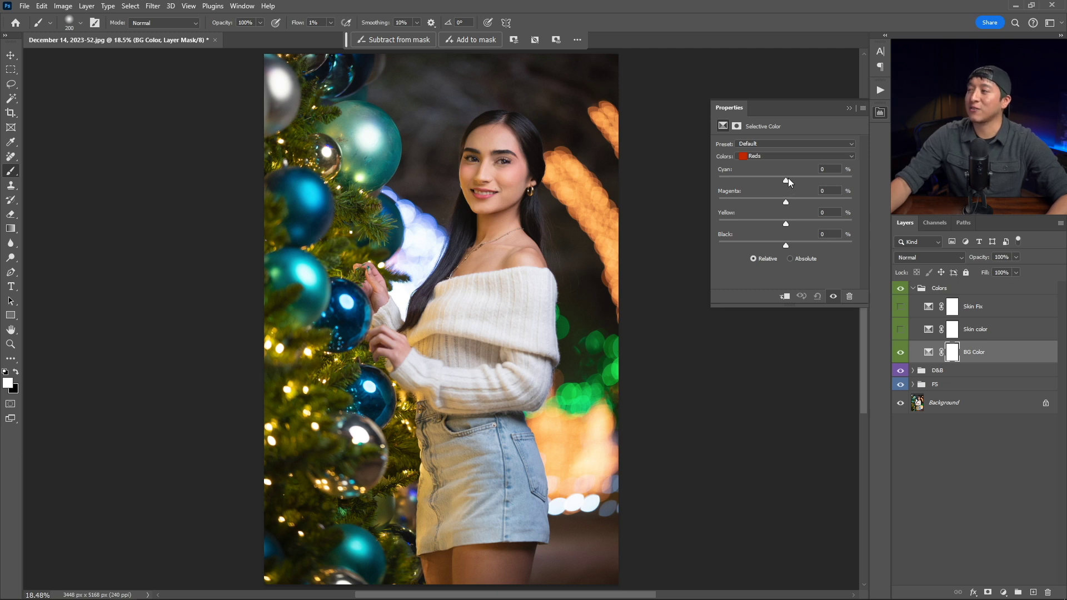
# Set BG Color's Selective Color cyan to -1 in Reds and -46 in Yellows
pyautogui.moveTo(786, 179); pyautogui.dragTo(786, 178)
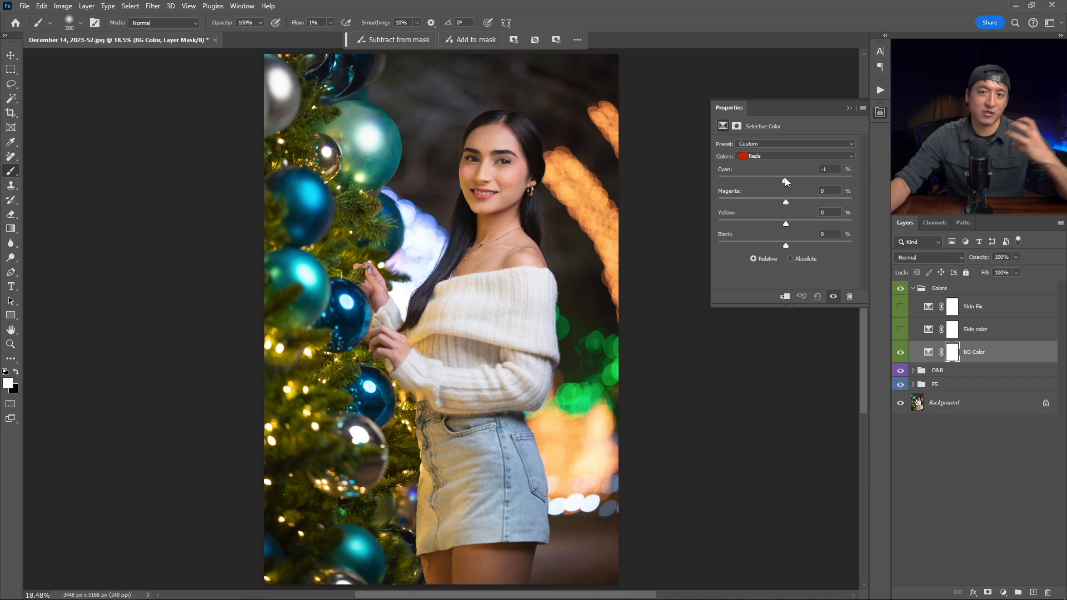
pyautogui.press('Down')
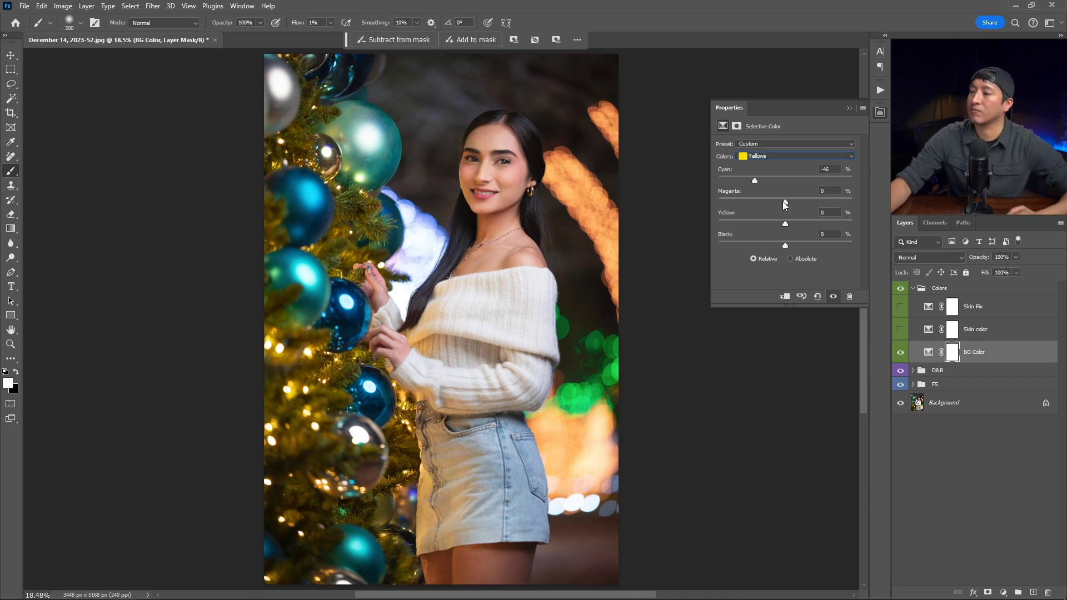
pyautogui.click(699, 223)
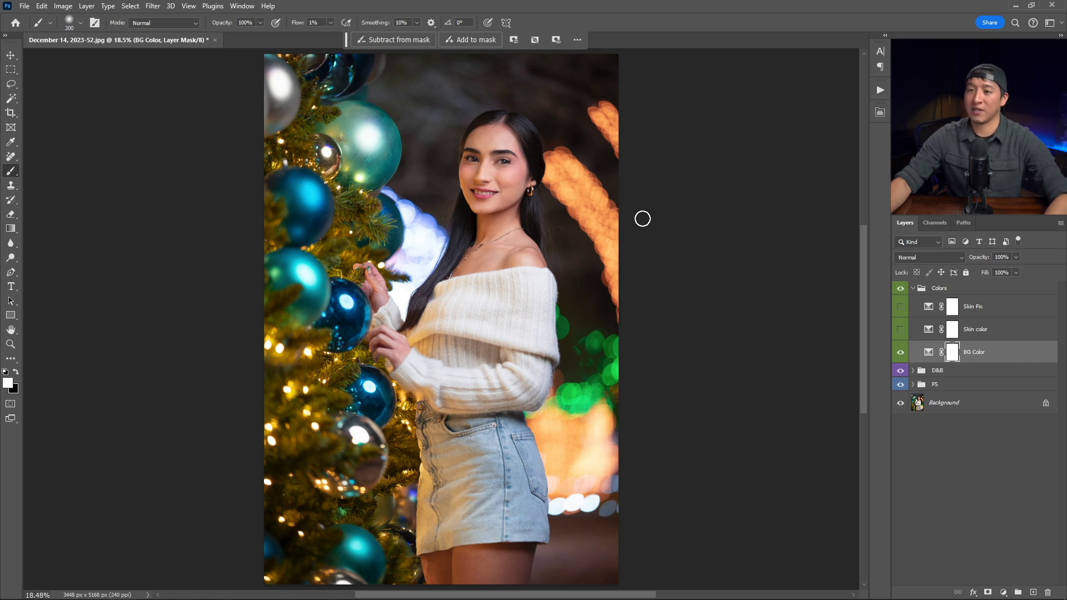
# Paint black at 28% flow on BG Color's mask over face, hand and legs; move Skin Fix below Skin color
pyautogui.press('x')
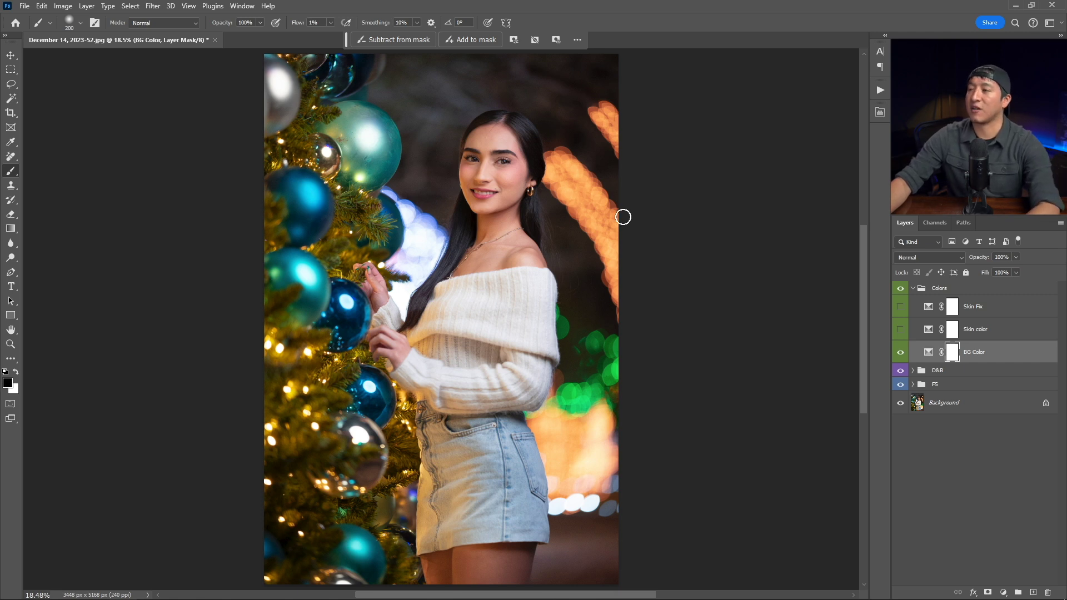
pyautogui.press(']')
pyautogui.press(']')
pyautogui.press(']')
pyautogui.press(']')
pyautogui.press(']')
pyautogui.press(']')
pyautogui.press('[')
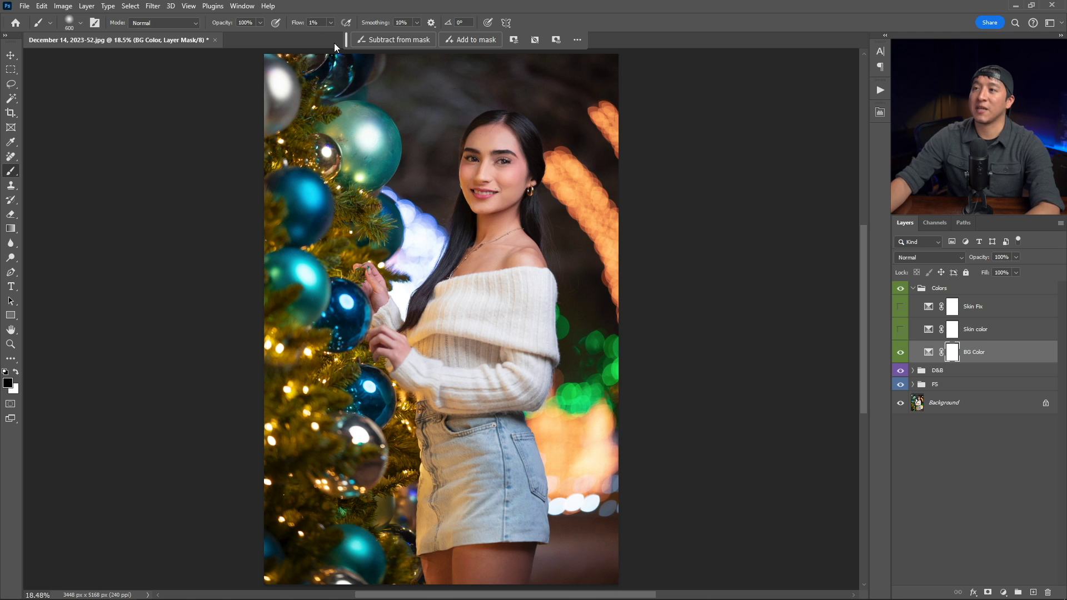
pyautogui.click(331, 23)
pyautogui.moveTo(340, 37); pyautogui.dragTo(344, 35)
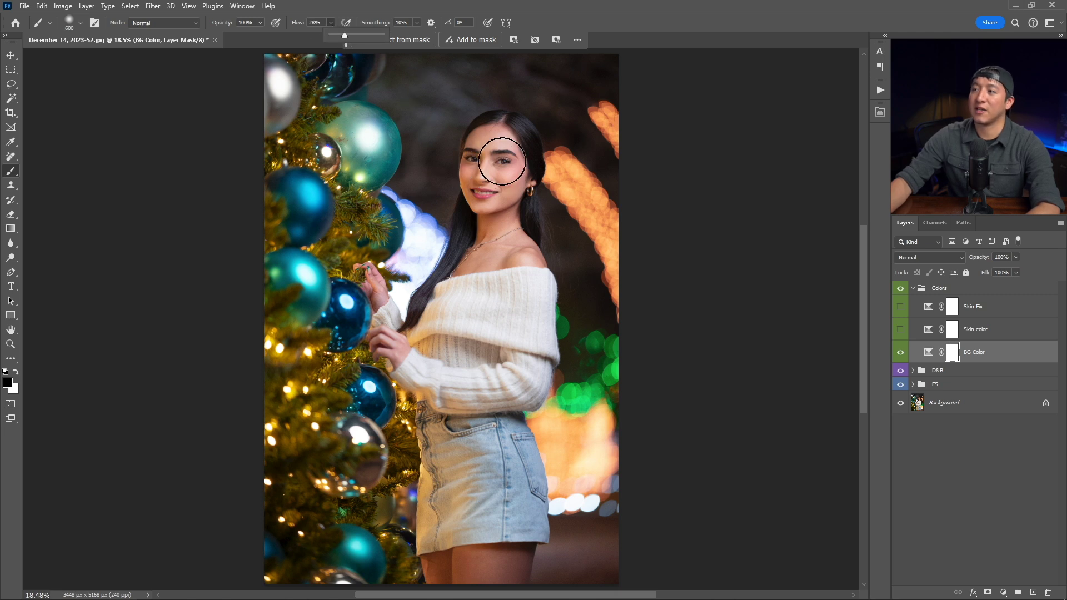
pyautogui.moveTo(508, 203); pyautogui.dragTo(503, 184)
pyautogui.press('[')
pyautogui.press('[')
pyautogui.press('[')
pyautogui.moveTo(371, 277); pyautogui.dragTo(378, 295)
pyautogui.press(']')
pyautogui.press(']')
pyautogui.press(']')
pyautogui.moveTo(472, 571); pyautogui.dragTo(507, 562)
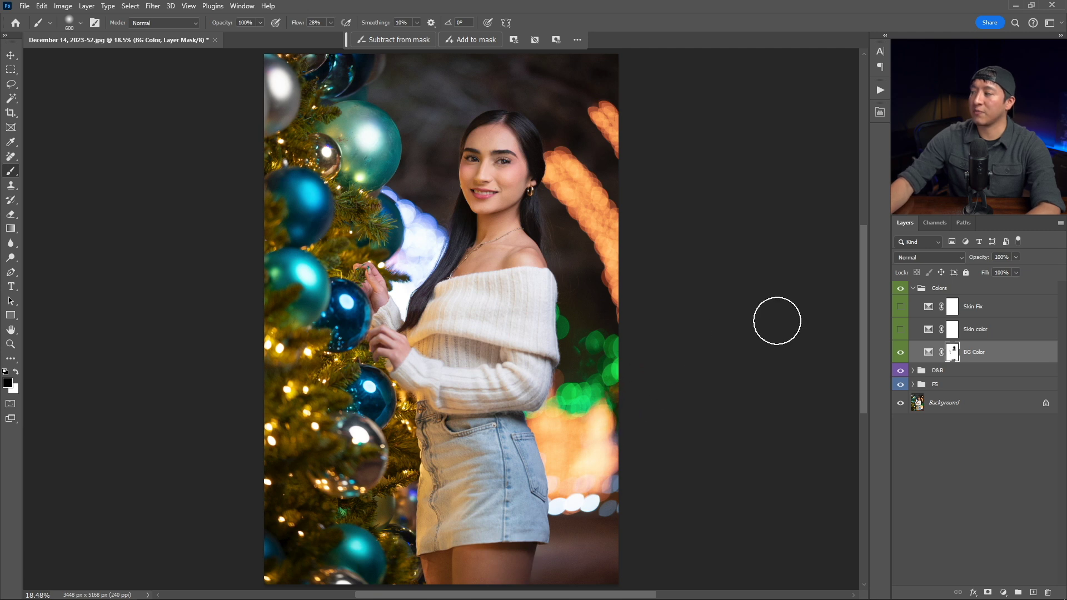
pyautogui.moveTo(976, 310); pyautogui.dragTo(966, 342)
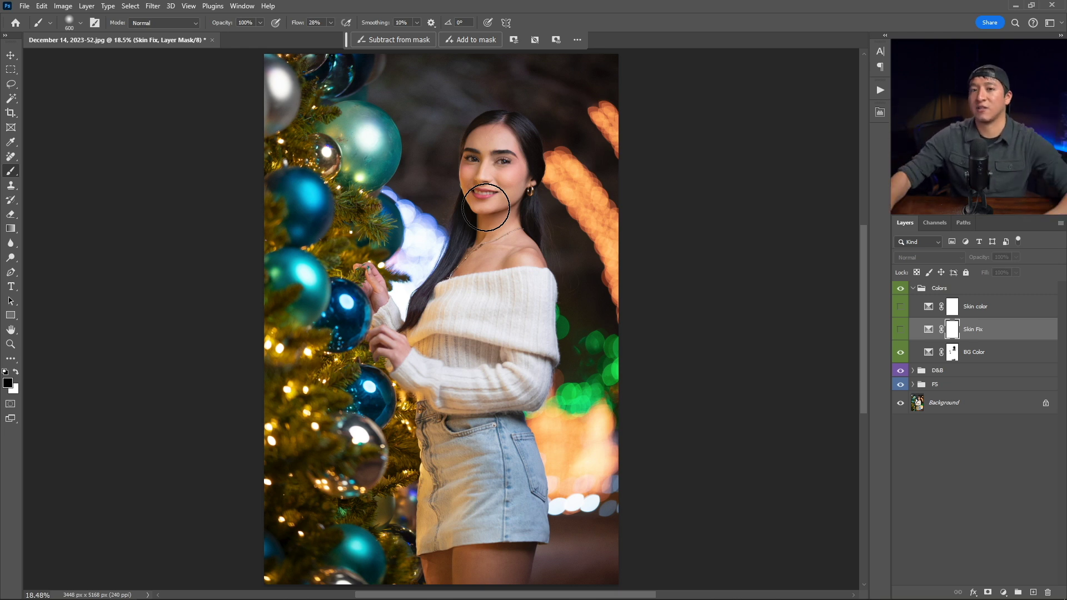
pyautogui.scroll(2, 507, 198)
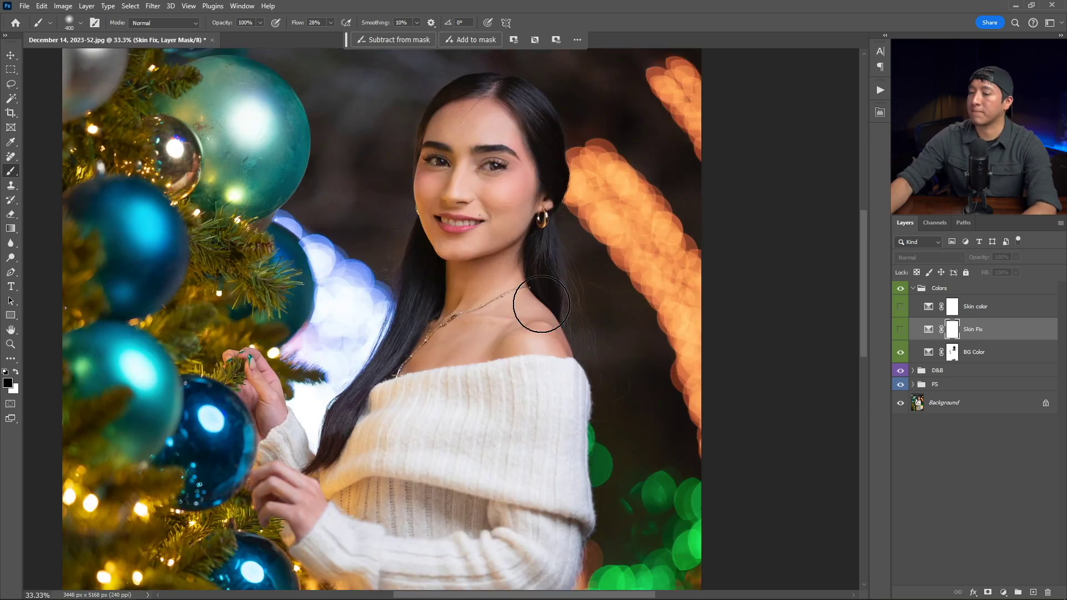
# Open Skin Fix's Selective Color settings, view its Yellows, and toggle the layer to compare
pyautogui.doubleClick(928, 330)
pyautogui.click(795, 156)
pyautogui.click(778, 167)
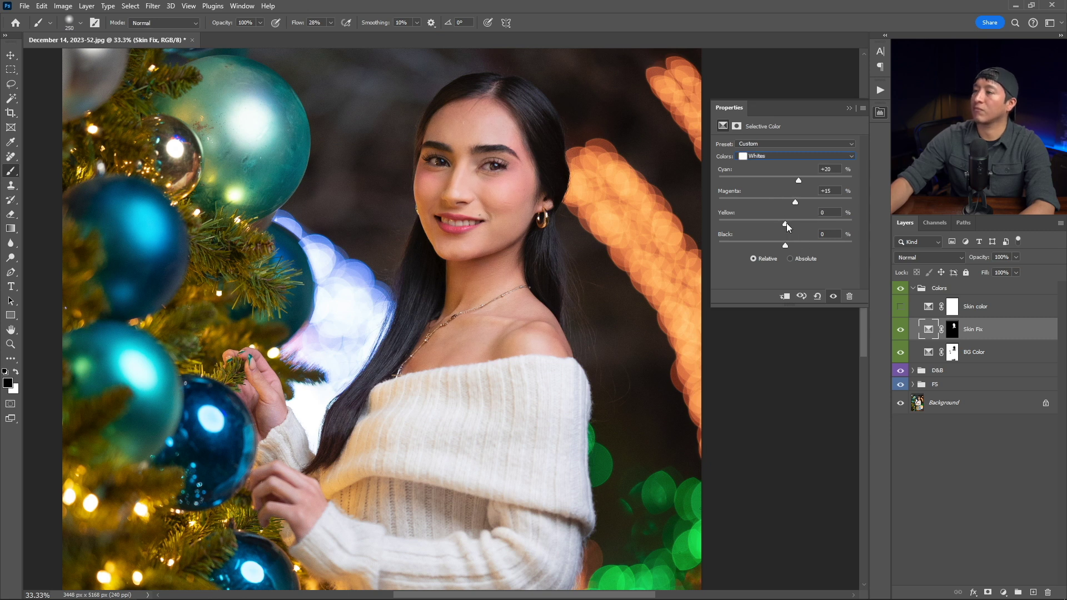
pyautogui.click(901, 330)
pyautogui.click(900, 331)
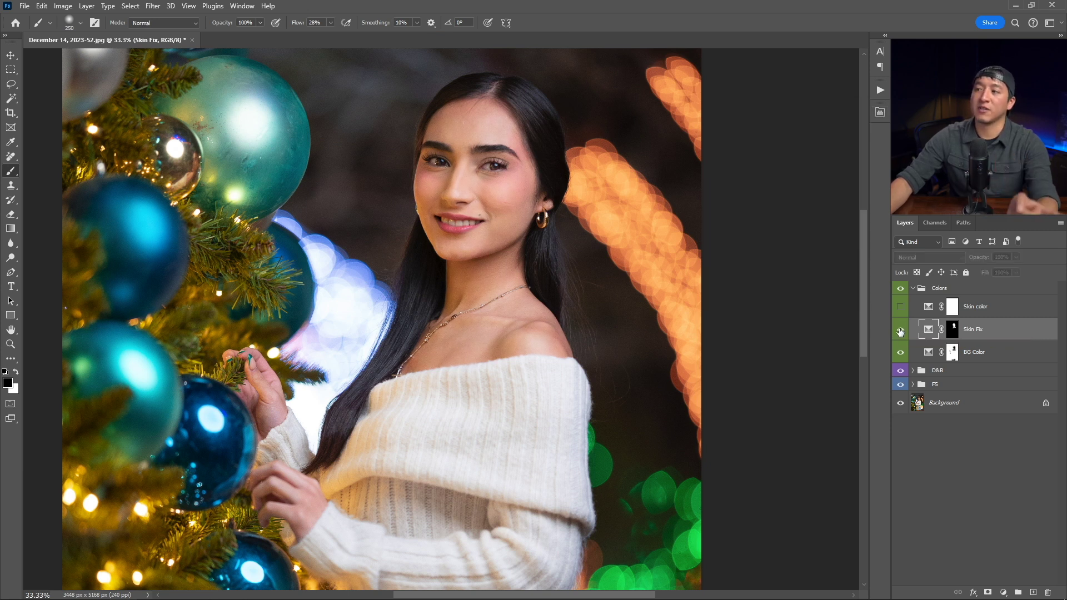
# Review Skin Fix's Yellows and Reds values, then close the Properties panel
pyautogui.doubleClick(926, 332)
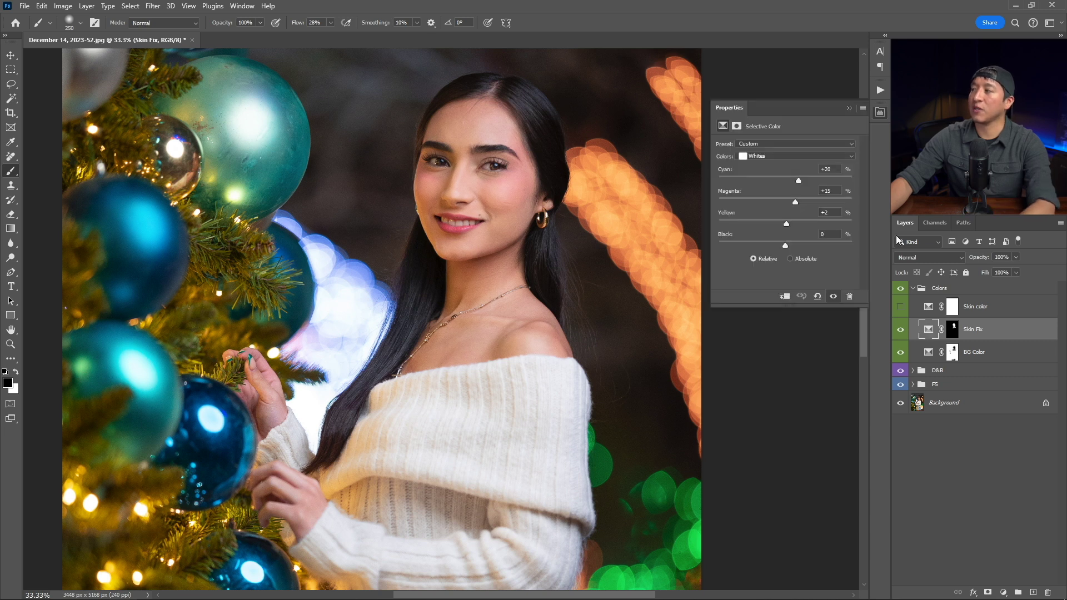
pyautogui.click(795, 157)
pyautogui.click(787, 174)
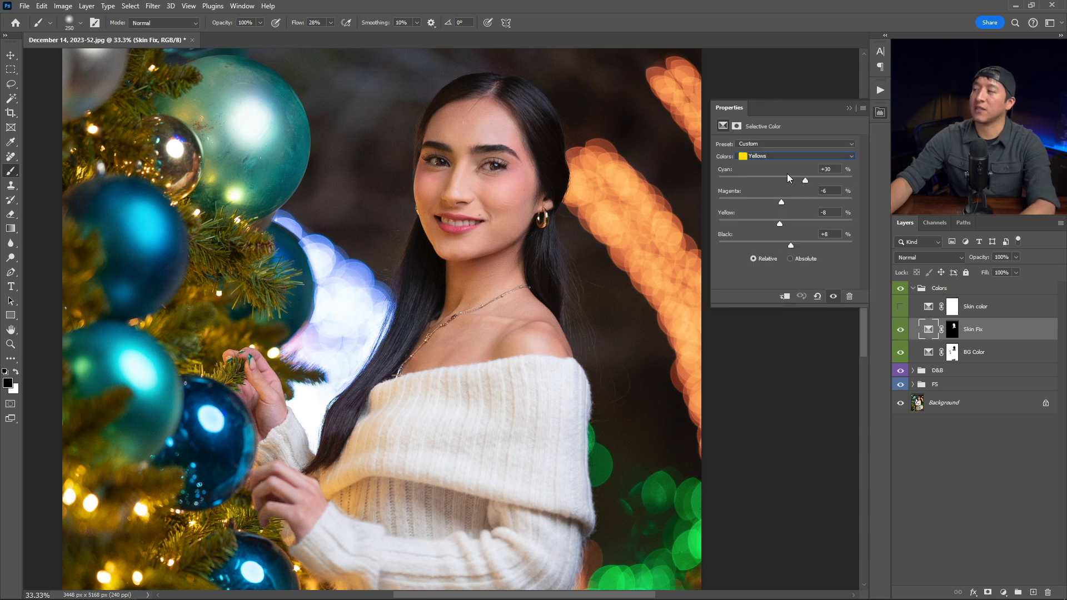
pyautogui.click(790, 156)
pyautogui.click(790, 165)
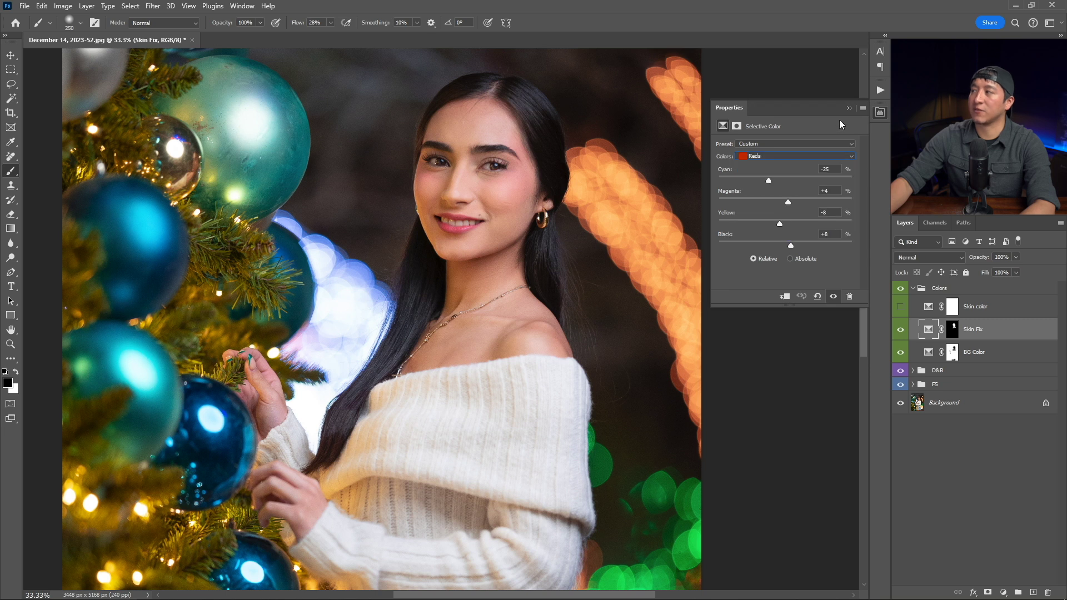
pyautogui.click(849, 108)
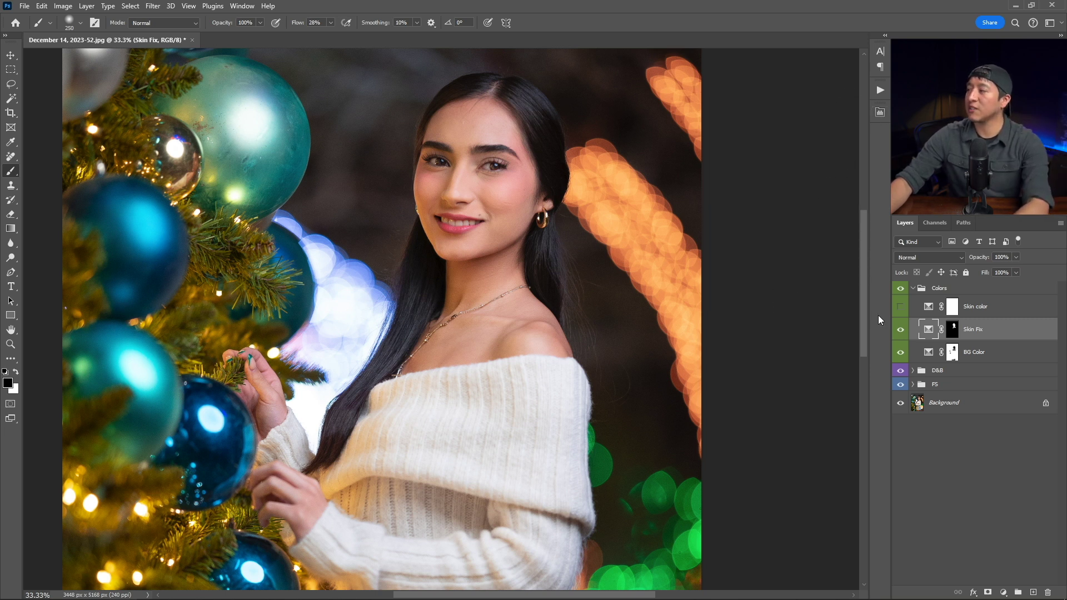
pyautogui.hotkey('ctrl', '0')
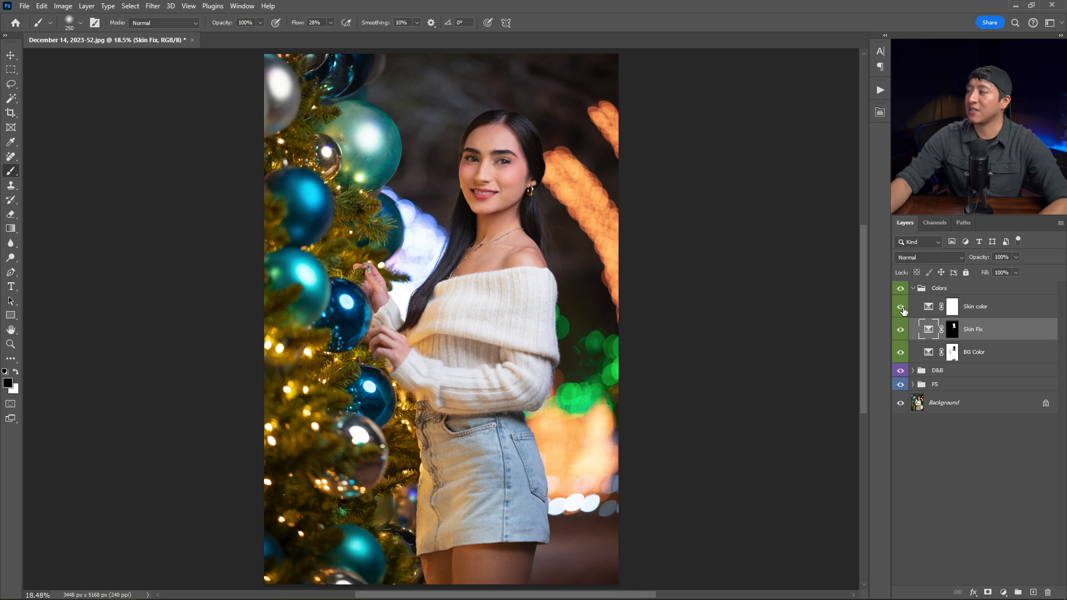
# Invert the Skin color mask and set up a larger white brush to paint the skin back in
pyautogui.click(927, 309)
pyautogui.hotkey('ctrl', 'i')
pyautogui.press('x')
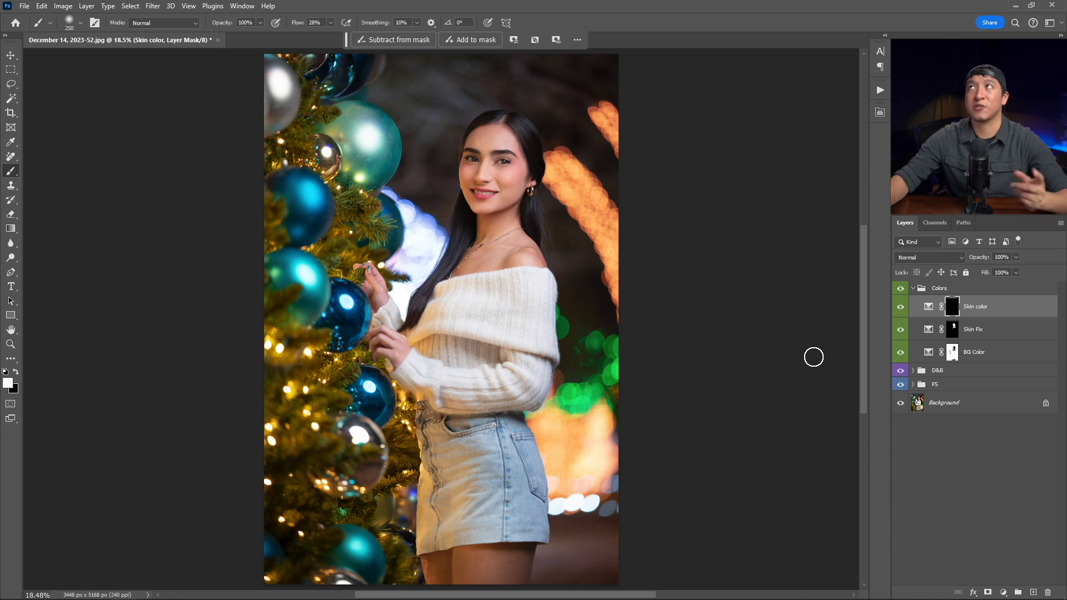
pyautogui.press(']')
pyautogui.press(']')
pyautogui.press(']')
pyautogui.press(']')
pyautogui.press(']')
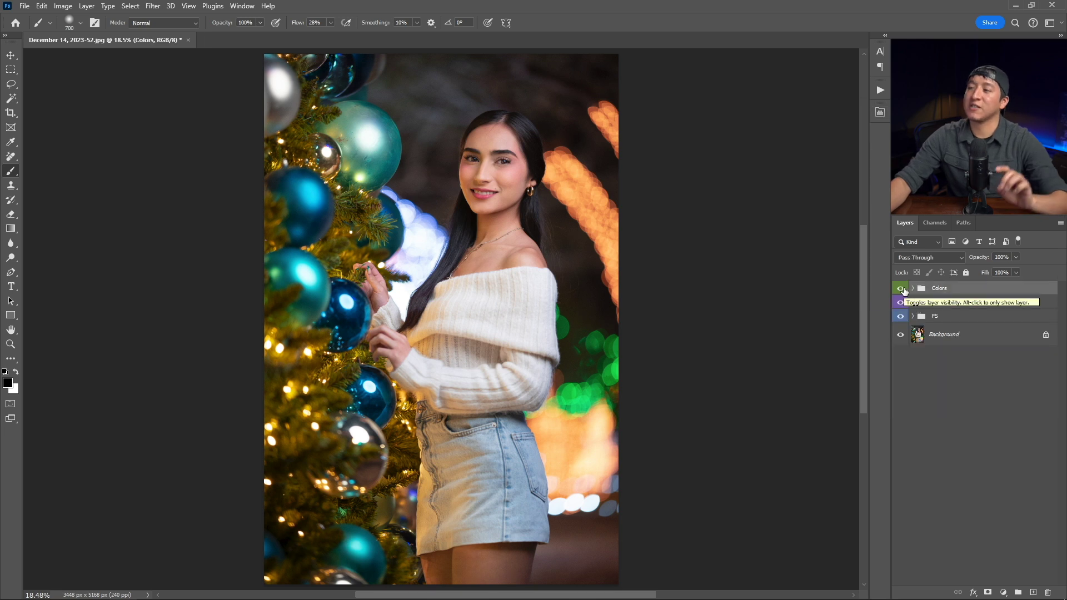
pyautogui.click(901, 288)
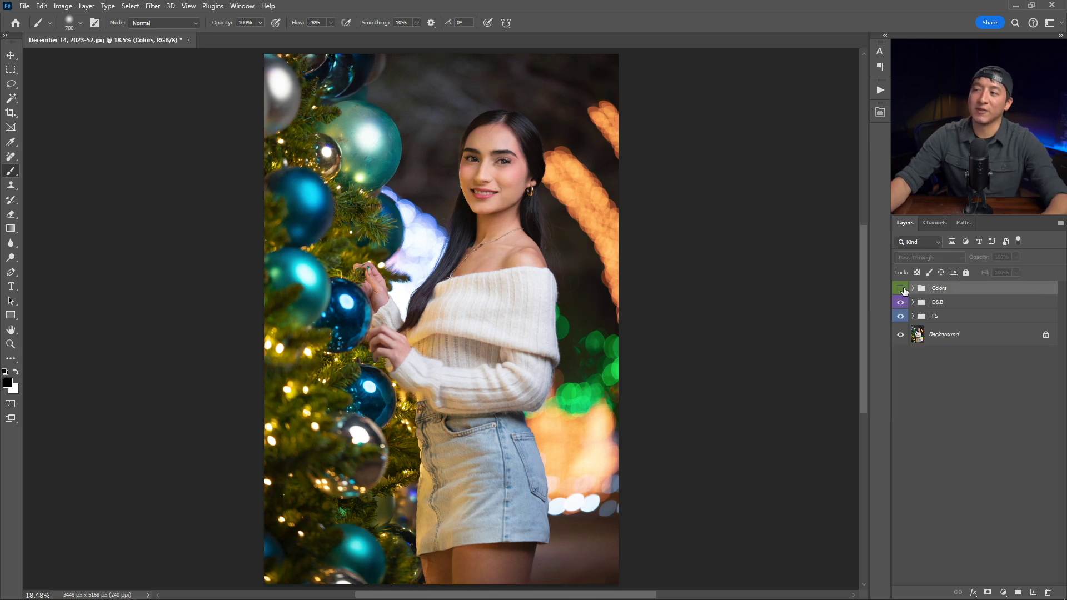
pyautogui.click(901, 288)
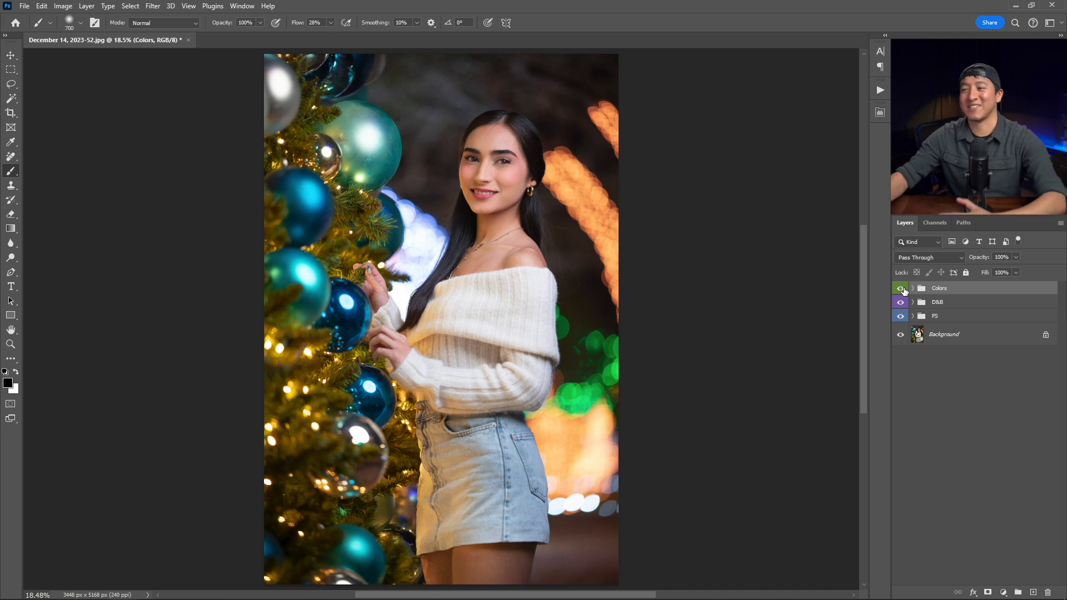
pyautogui.hotkey('ctrl', '+')
pyautogui.moveTo(622, 345); pyautogui.dragTo(603, 333)
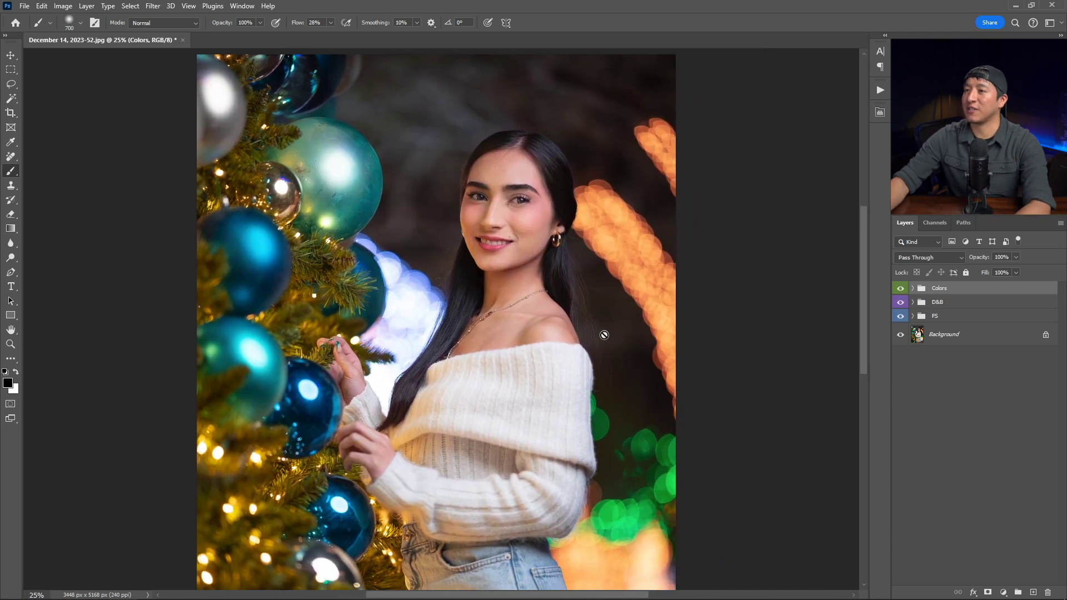
pyautogui.hotkey('ctrl', '0')
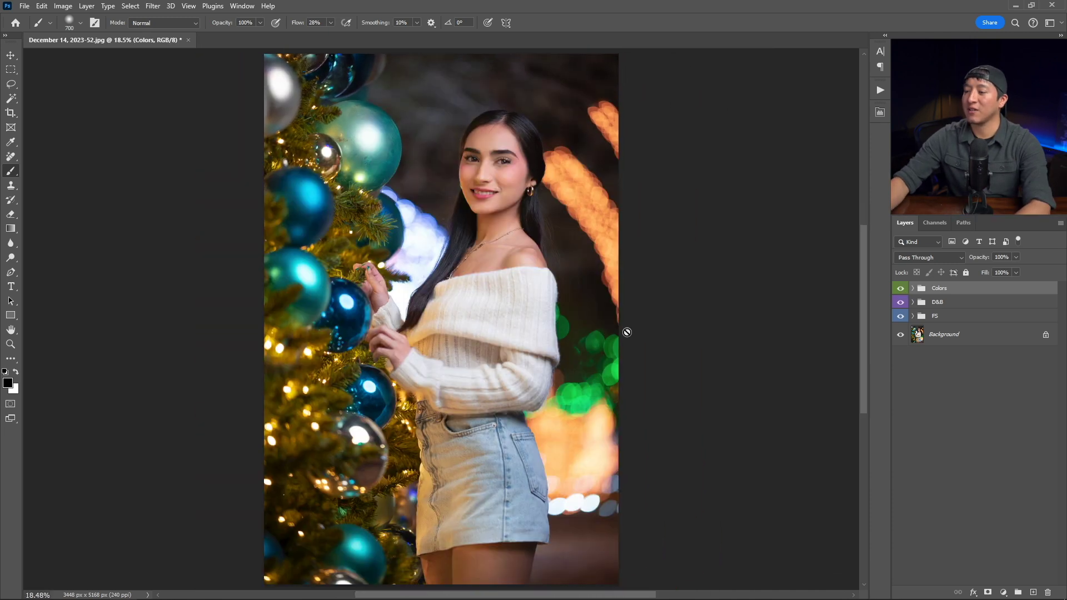
# Add a Levels adjustment layer with the black input point raised to 5
pyautogui.click(1003, 592)
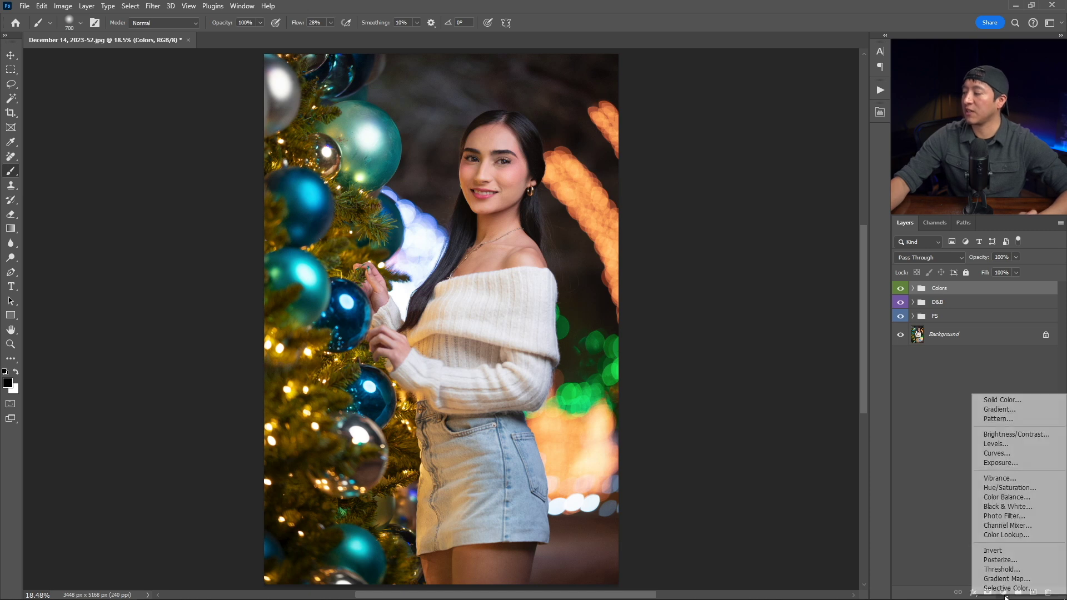
pyautogui.click(1020, 444)
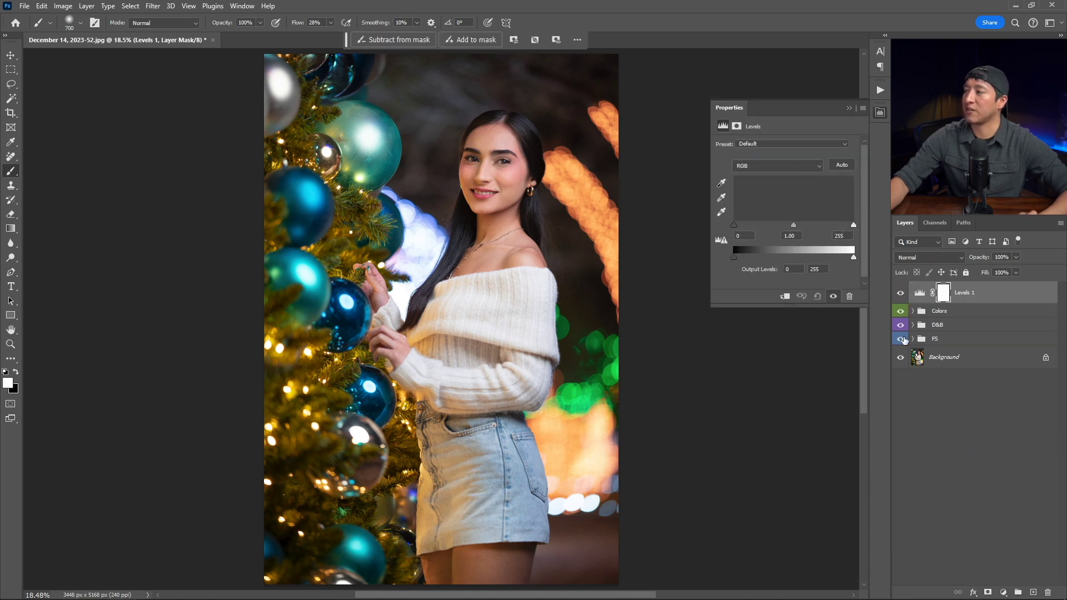
pyautogui.moveTo(735, 225); pyautogui.dragTo(737, 225)
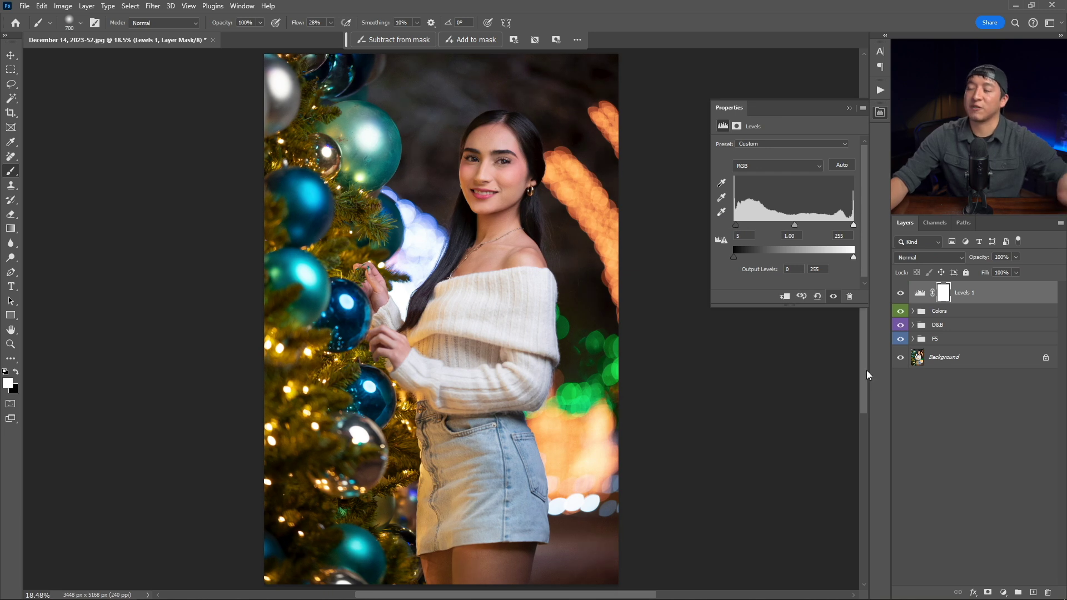
# Add a Curves layer at 15% opacity and group it with Levels 1 as Group 1
pyautogui.click(1004, 593)
pyautogui.click(995, 449)
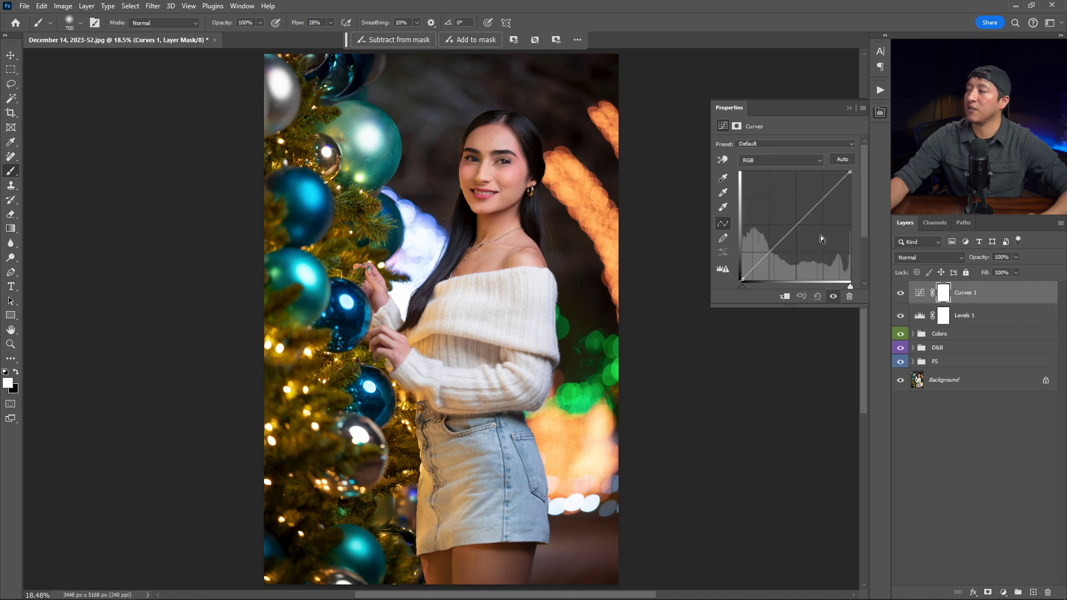
pyautogui.click(1015, 258)
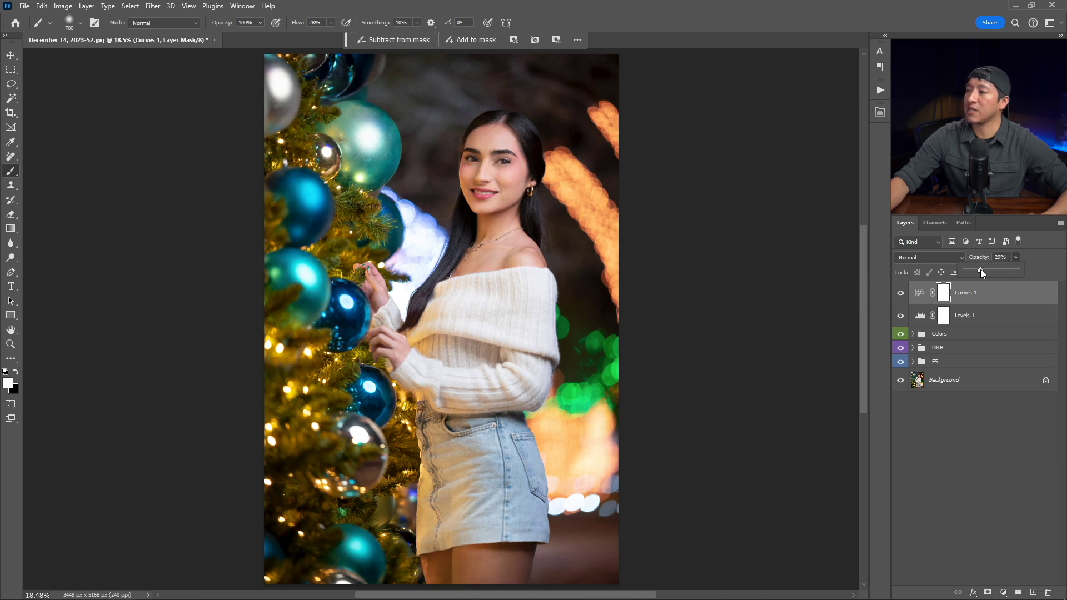
pyautogui.moveTo(972, 268); pyautogui.dragTo(972, 268)
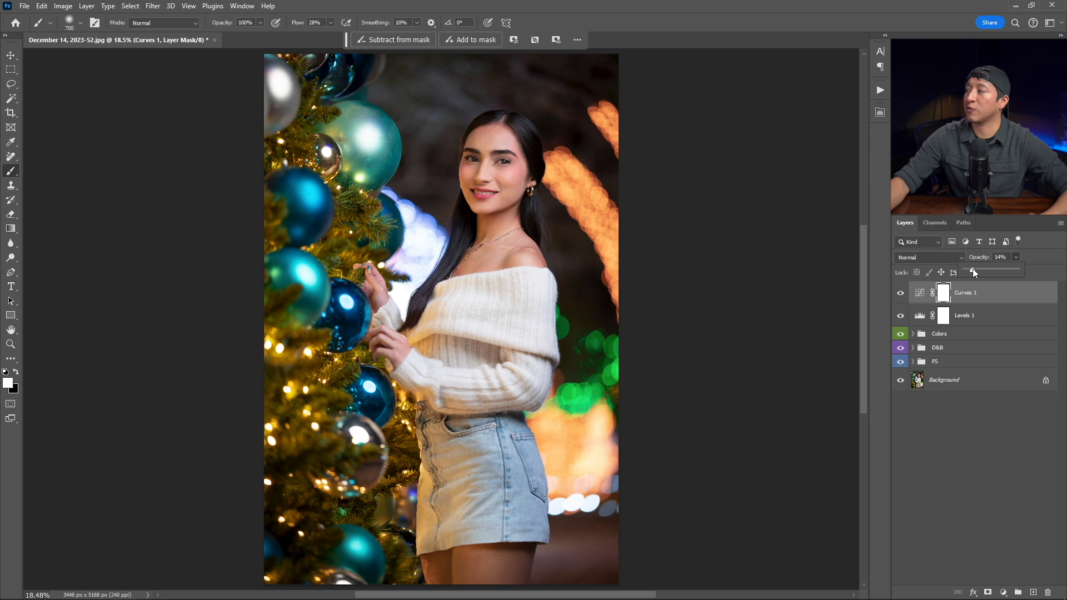
pyautogui.keyDown('shift'); pyautogui.click(968, 317); pyautogui.keyUp('shift')
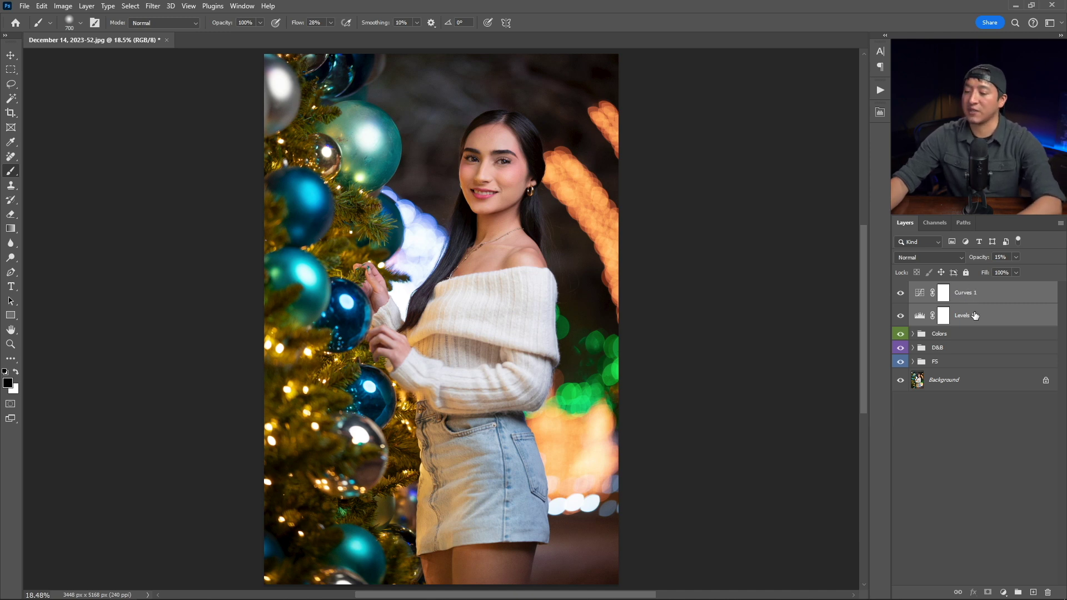
pyautogui.hotkey('ctrl', 'g')
pyautogui.click(900, 288)
pyautogui.click(900, 288)
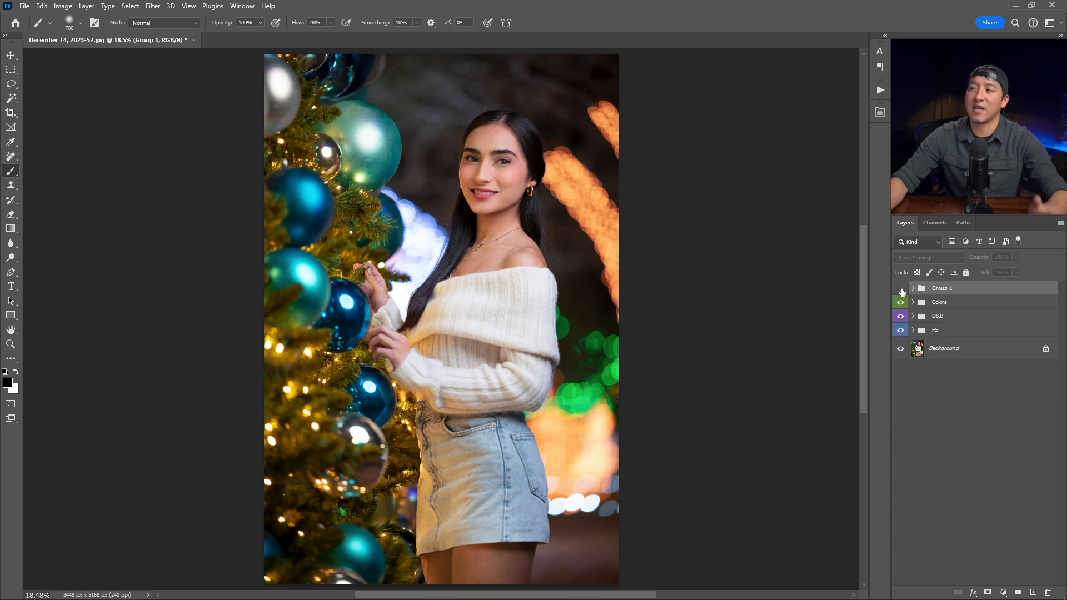